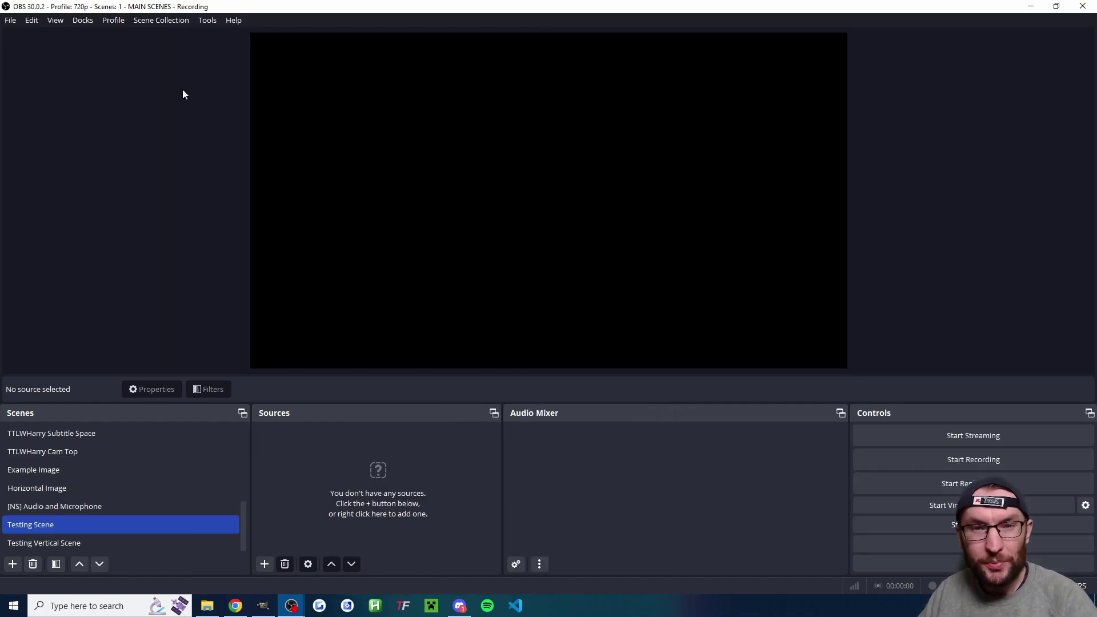
Create a new OBS profile named 'X Streaming'.
{"action": "left_click", "coordinate": [113, 20]}
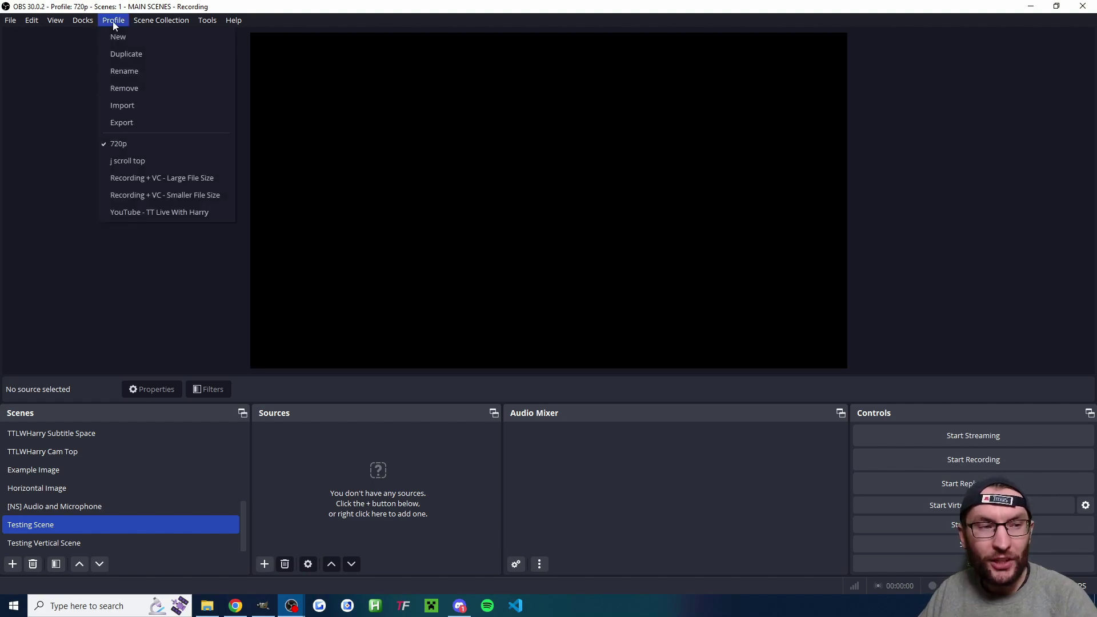
{"action": "left_click", "coordinate": [192, 39]}
{"action": "type", "text": "X Streaming"}
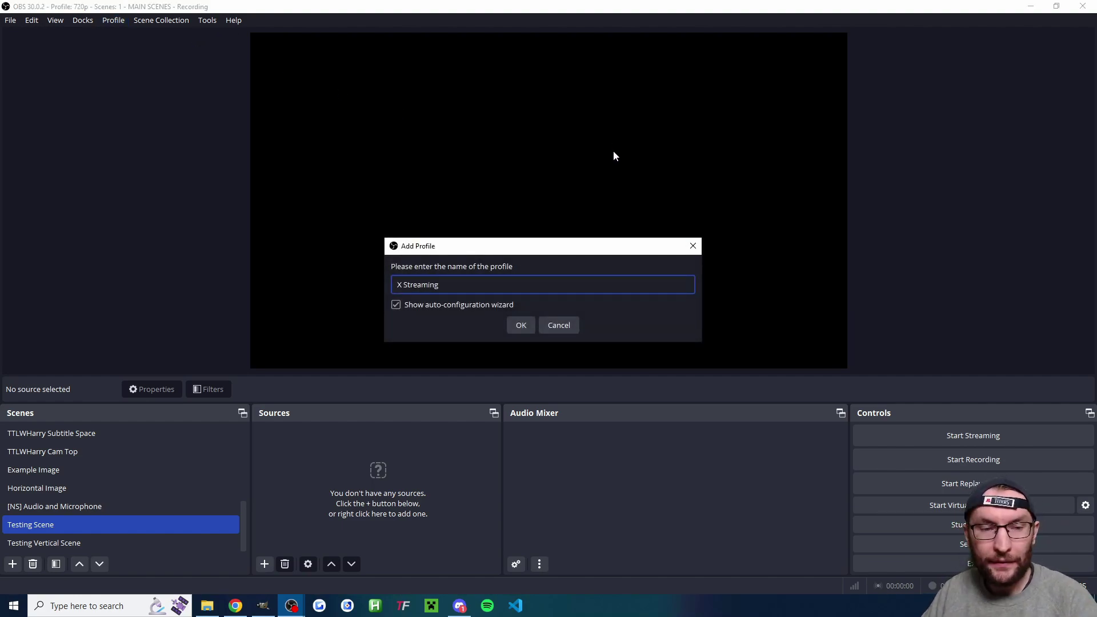
{"action": "left_click", "coordinate": [527, 325]}
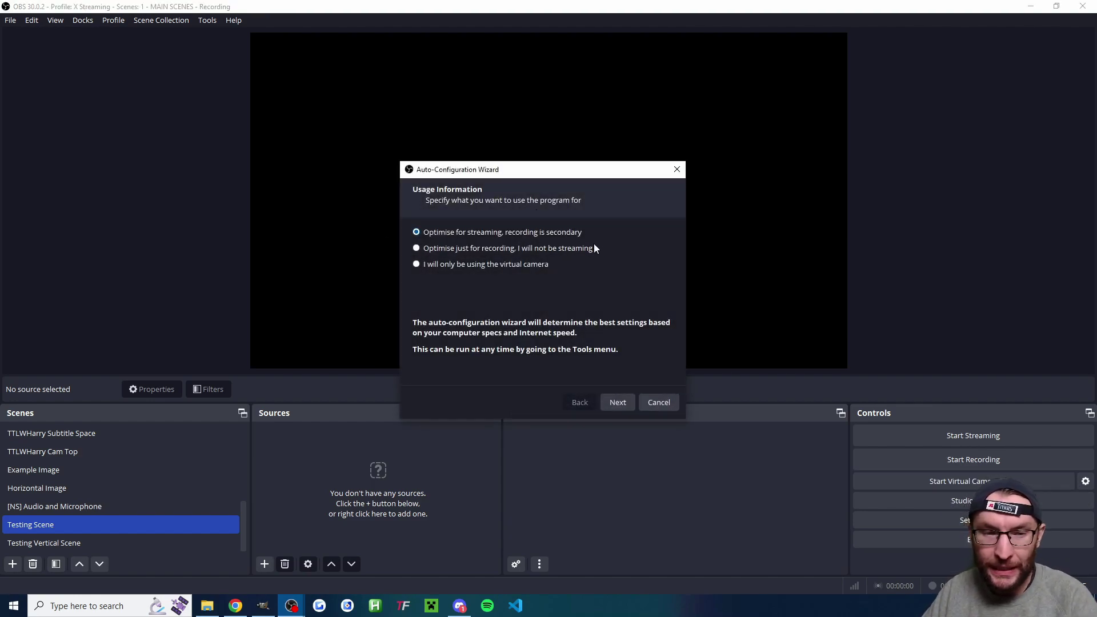
In the auto-configuration wizard, set a 1920x1080 base resolution, pick the frame rate, and choose Twitter as the service.
{"action": "left_click", "coordinate": [617, 402]}
{"action": "left_click", "coordinate": [563, 235]}
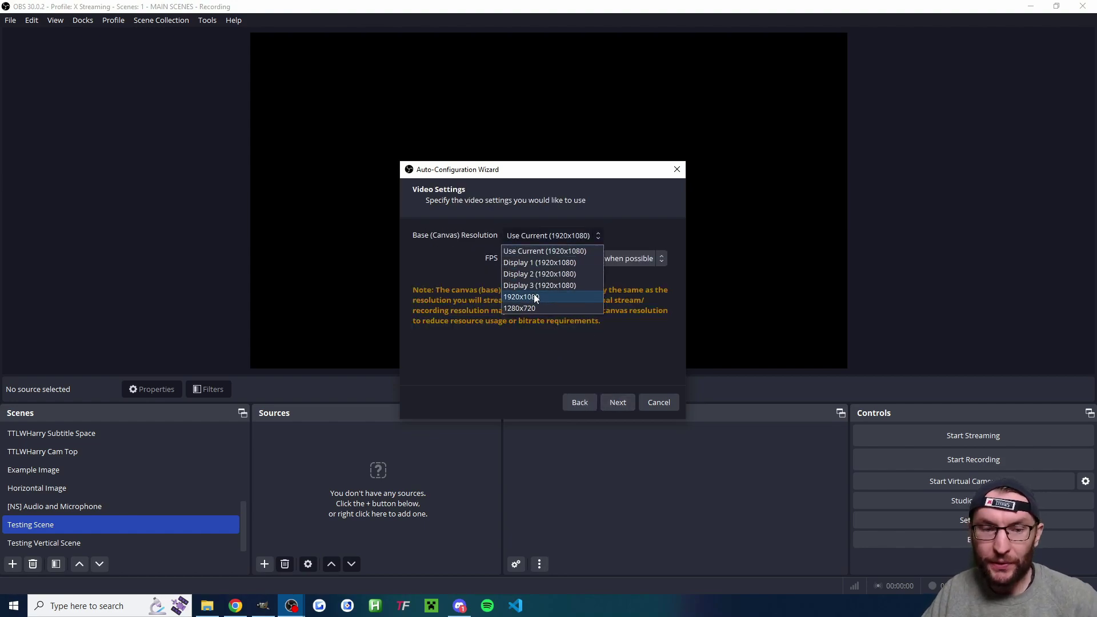
{"action": "left_click", "coordinate": [568, 298]}
{"action": "left_click", "coordinate": [569, 258]}
{"action": "left_click", "coordinate": [526, 319]}
{"action": "left_click", "coordinate": [619, 402]}
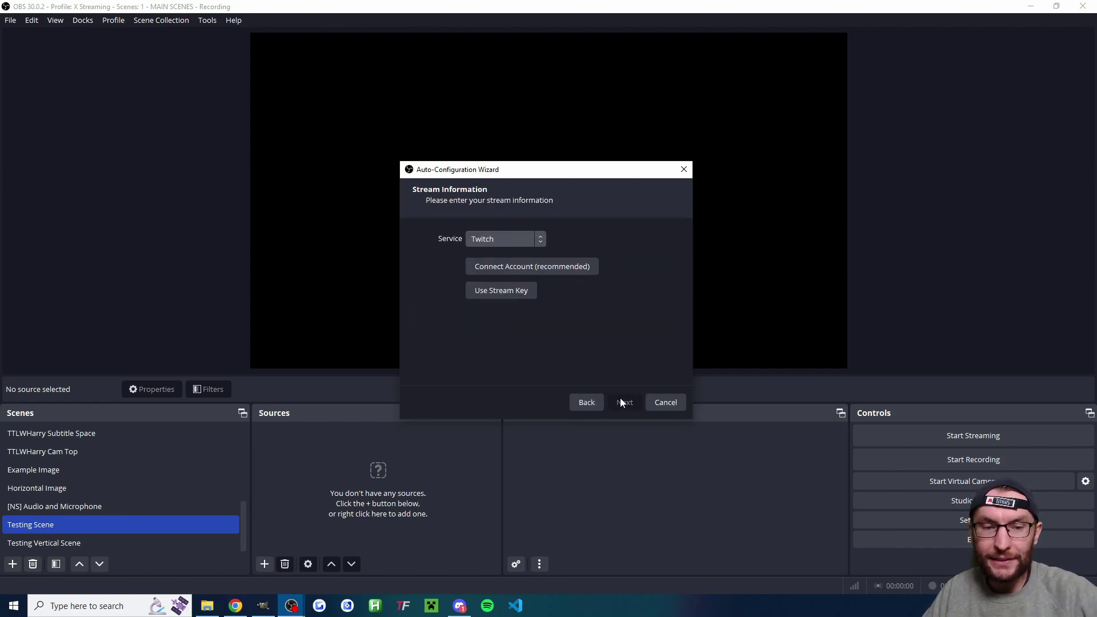
{"action": "left_click", "coordinate": [514, 239]}
{"action": "left_click", "coordinate": [495, 310]}
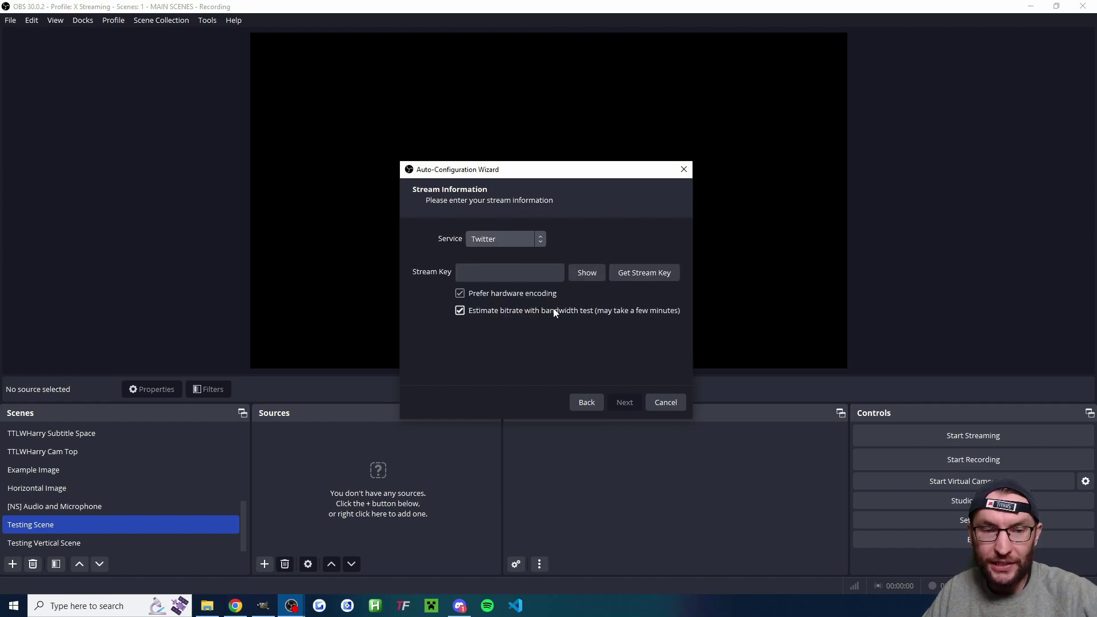
Create an X source named 'OBS Stream Key' in the EU (Ireland) region.
{"action": "left_click", "coordinate": [675, 276]}
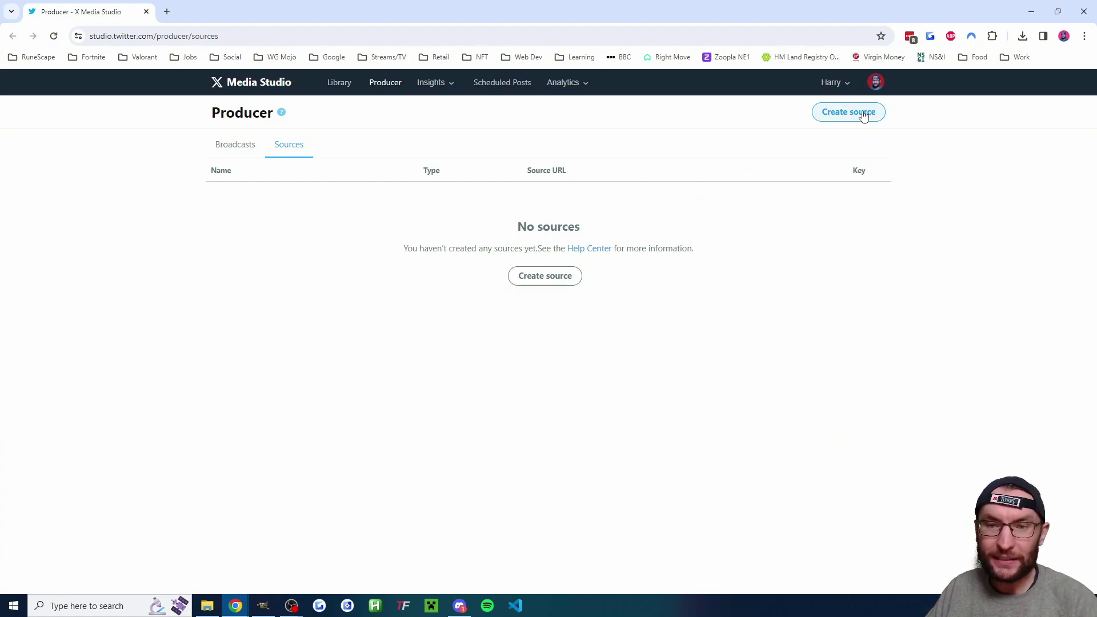
{"action": "left_click", "coordinate": [842, 113]}
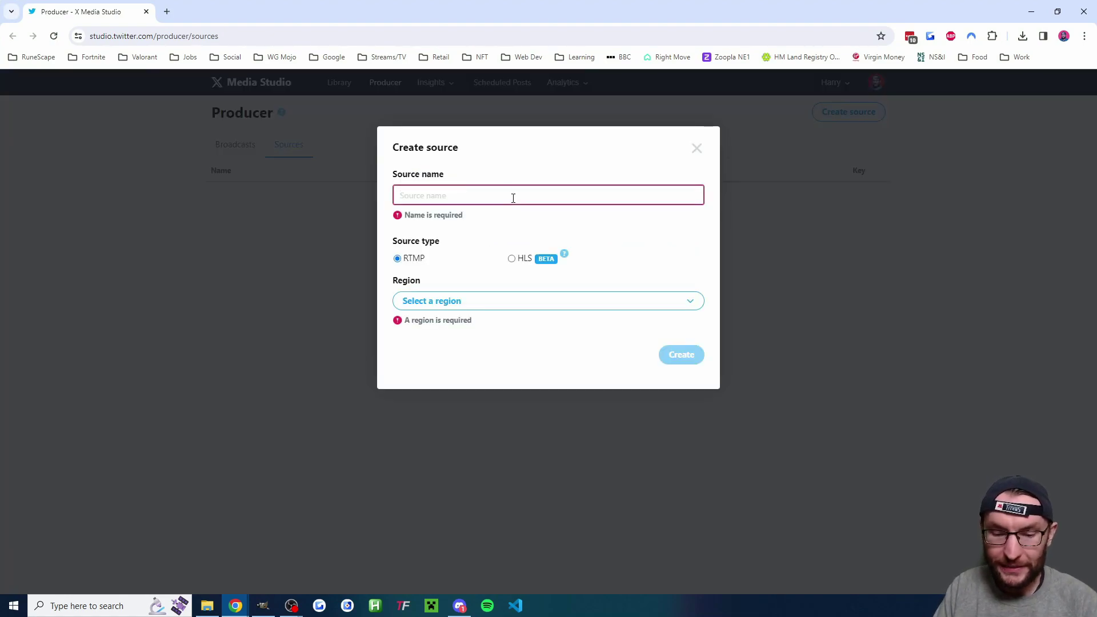
{"action": "type", "text": "OBS Stream Key"}
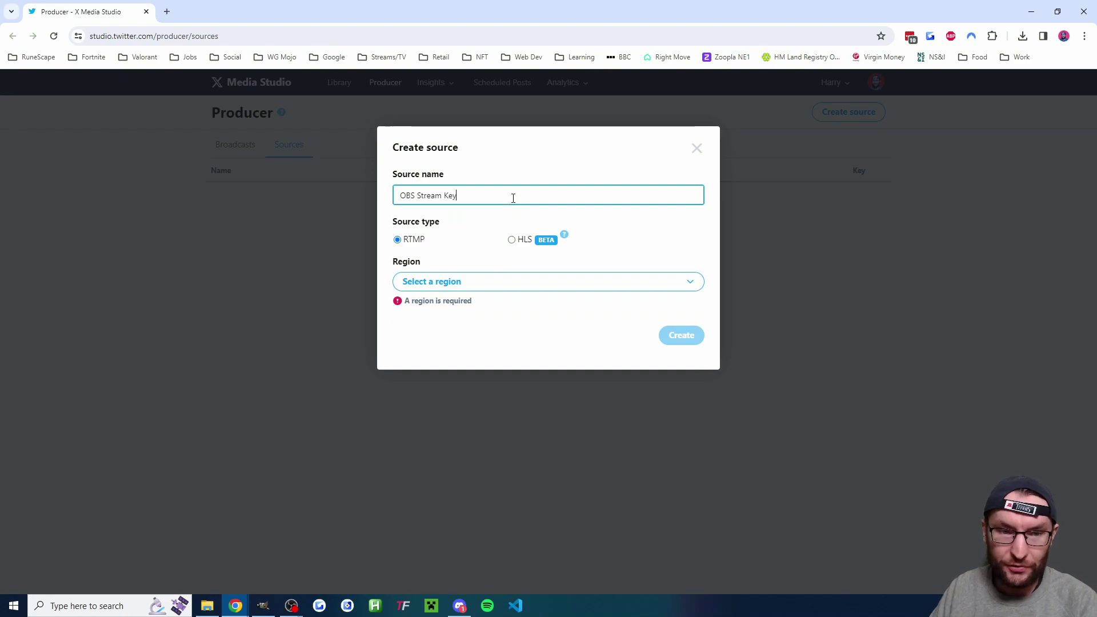
{"action": "left_click", "coordinate": [465, 283]}
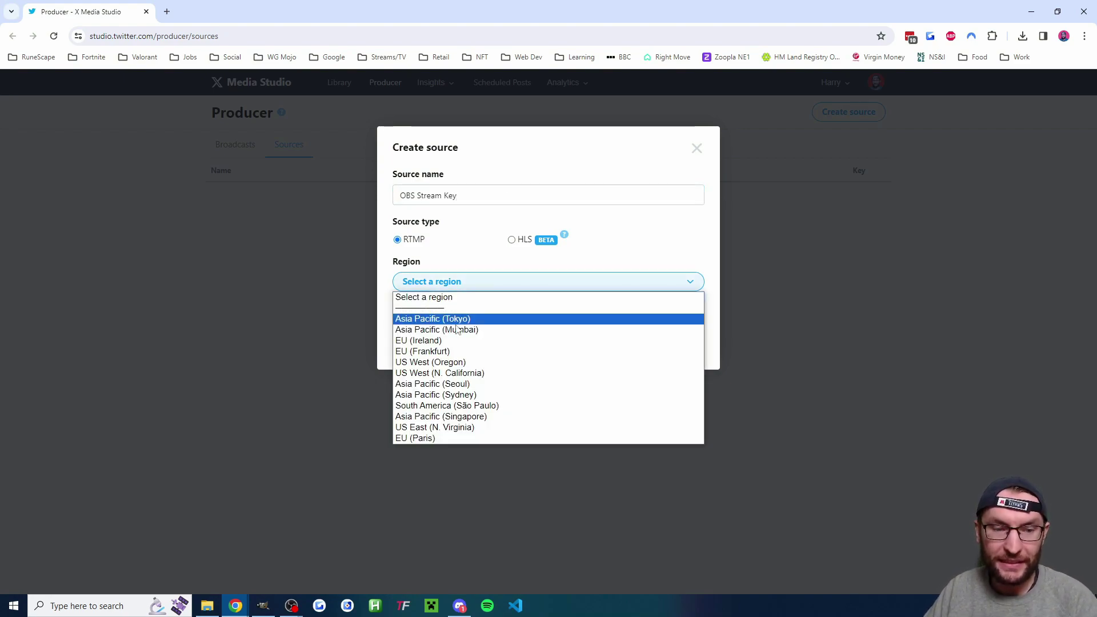
{"action": "left_click", "coordinate": [446, 343]}
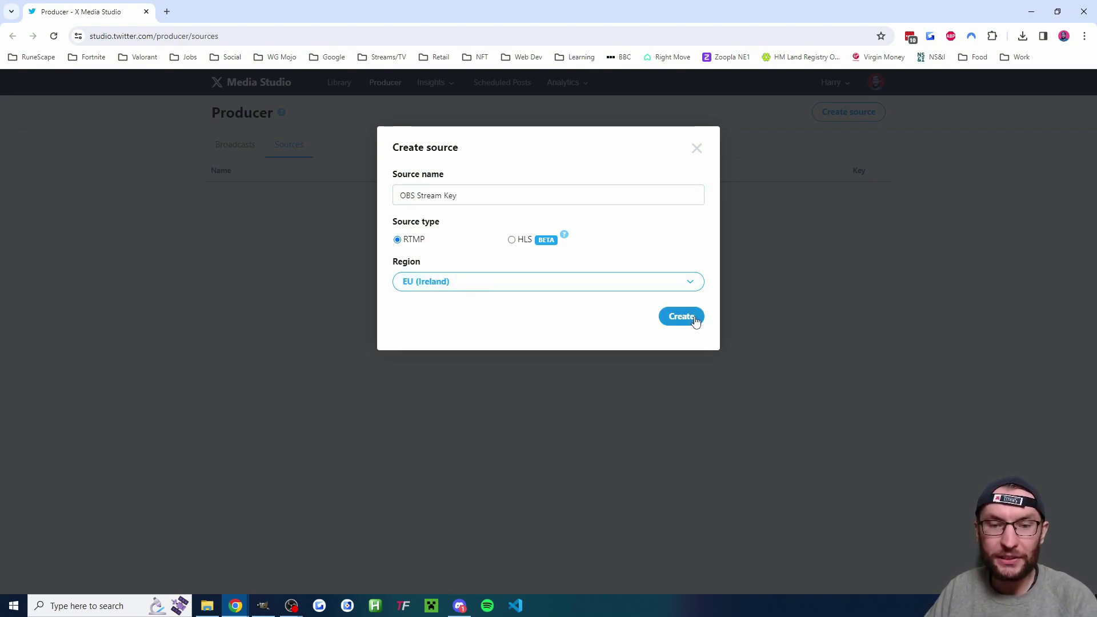
{"action": "left_click", "coordinate": [681, 317]}
Copy the new source's stream key and close its details.
{"action": "double_click", "coordinate": [423, 337]}
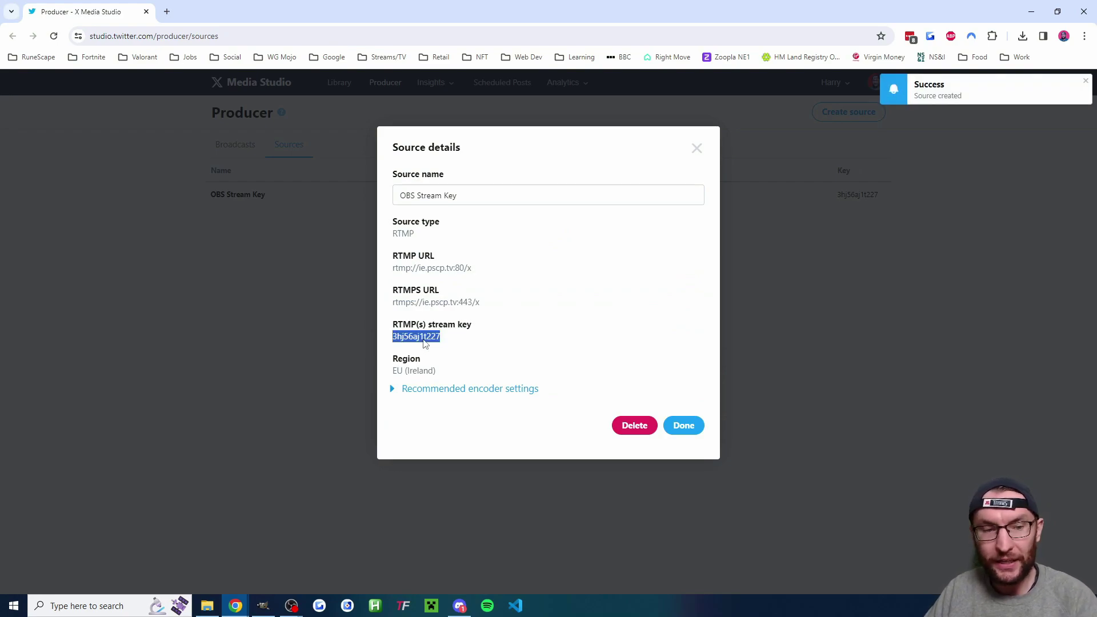
{"action": "right_click", "coordinate": [424, 338]}
{"action": "left_click", "coordinate": [474, 350]}
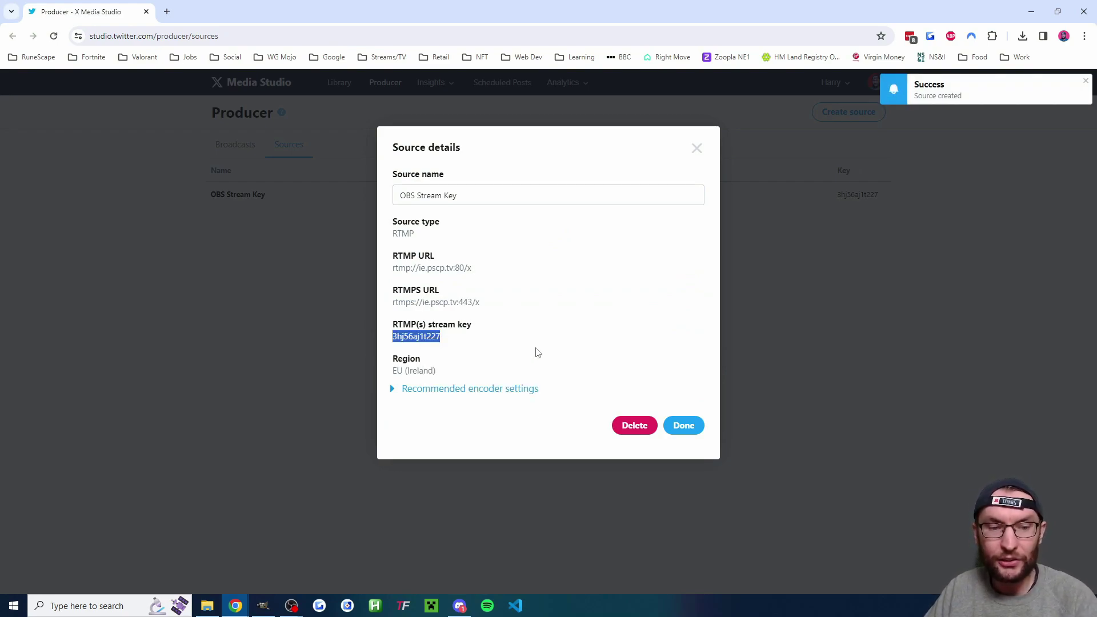
{"action": "left_click", "coordinate": [693, 431]}
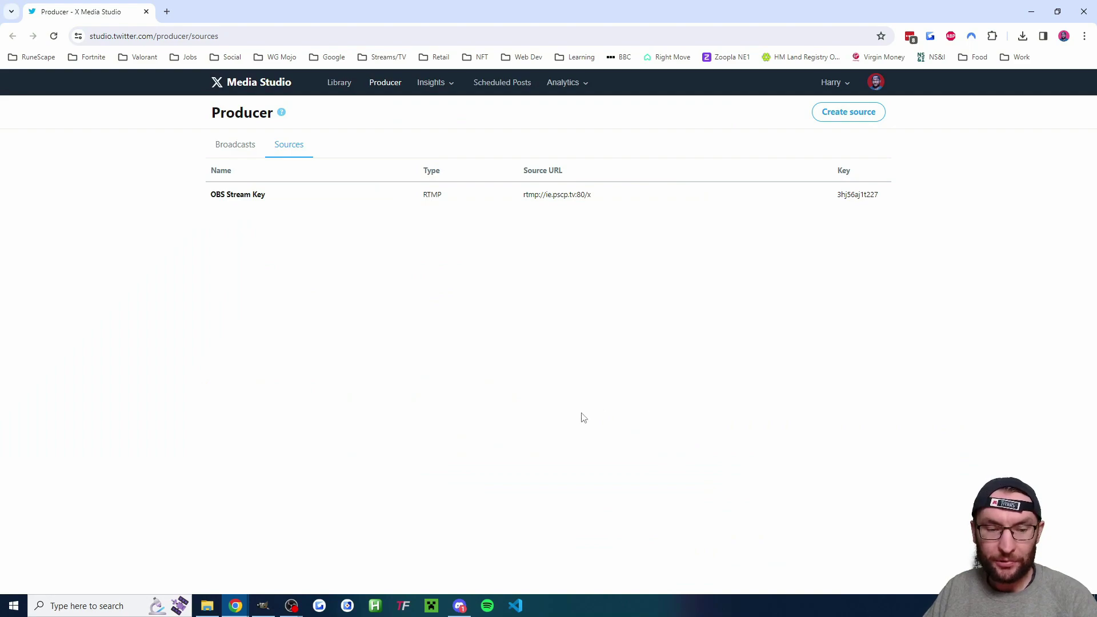
Paste the stream key into the OBS wizard and turn off the bandwidth test.
{"action": "mouse_move", "coordinate": [292, 604]}
{"action": "left_click", "coordinate": [331, 537]}
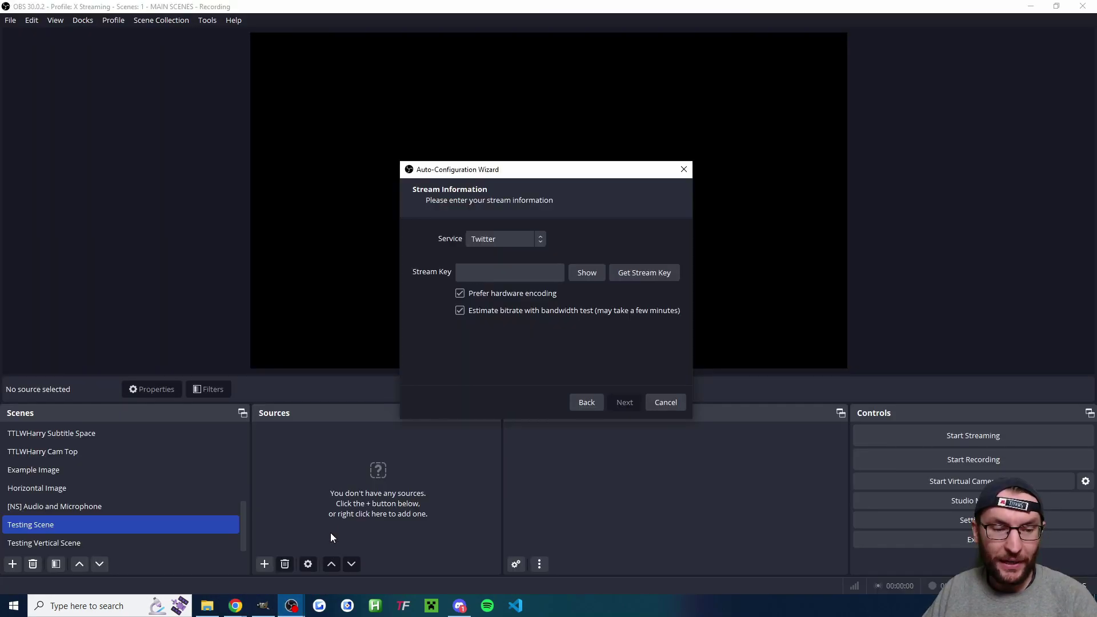
{"action": "left_click", "coordinate": [506, 273]}
{"action": "key", "text": "ctrl+v"}
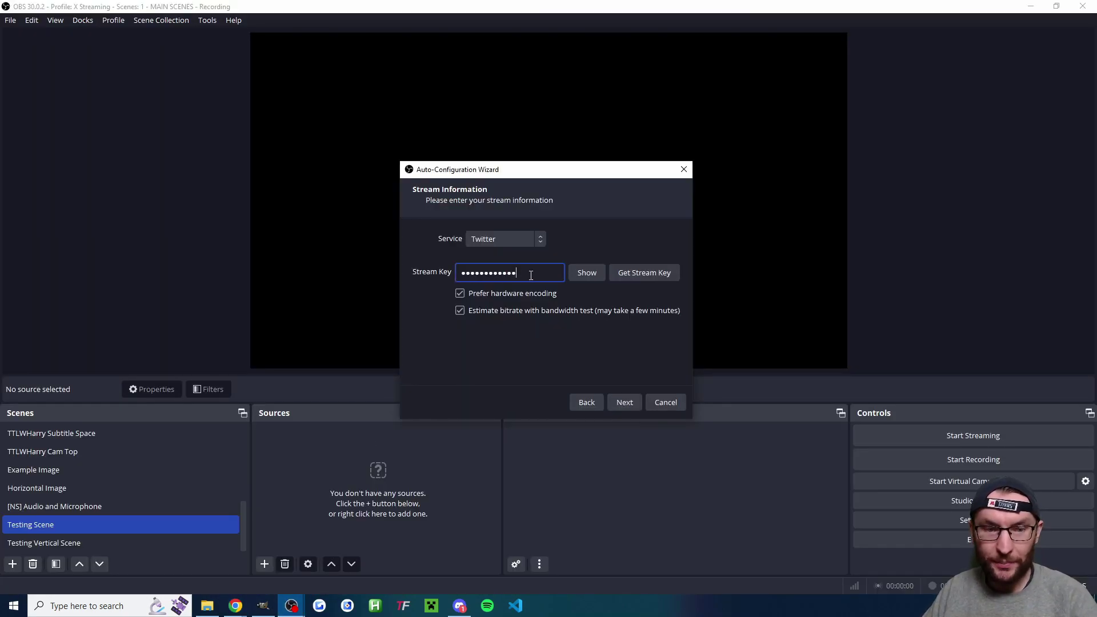
{"action": "left_click", "coordinate": [460, 310]}
Set the video bitrate to 6000 and the server to EU West: Ireland, then apply the recommended settings.
{"action": "double_click", "coordinate": [477, 310]}
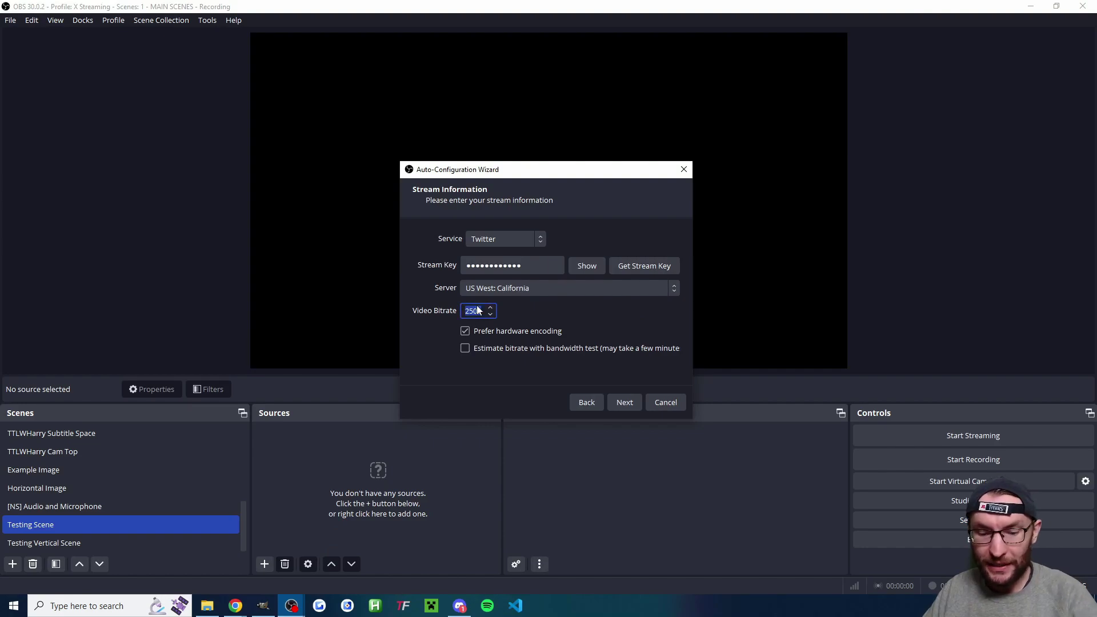
{"action": "type", "text": "6000"}
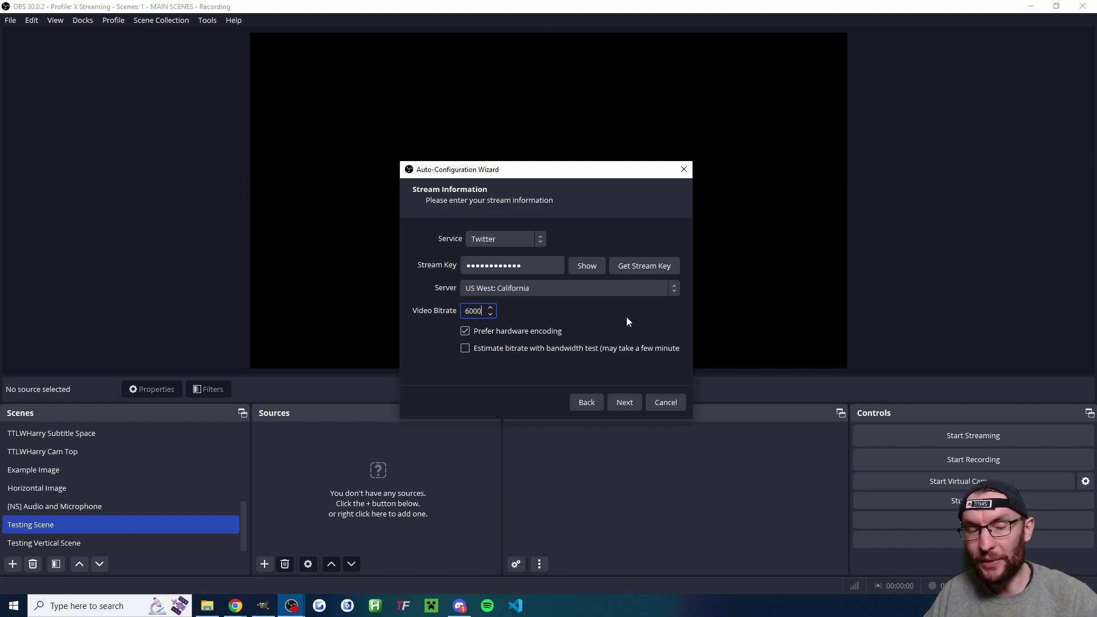
{"action": "double_click", "coordinate": [473, 311]}
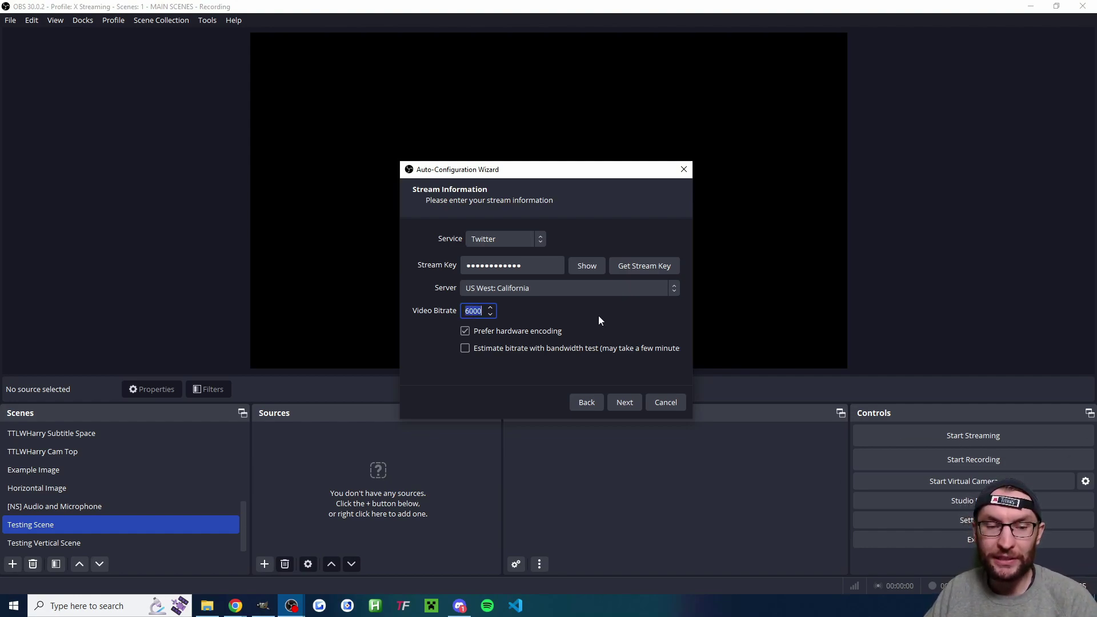
{"action": "left_click", "coordinate": [513, 290]}
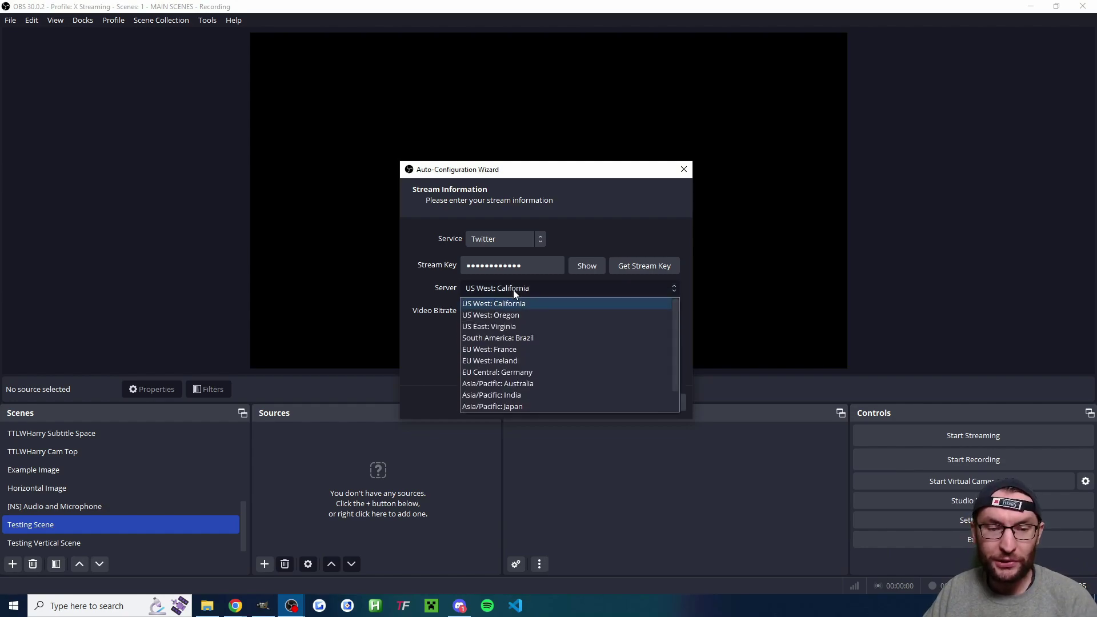
{"action": "left_click", "coordinate": [503, 360]}
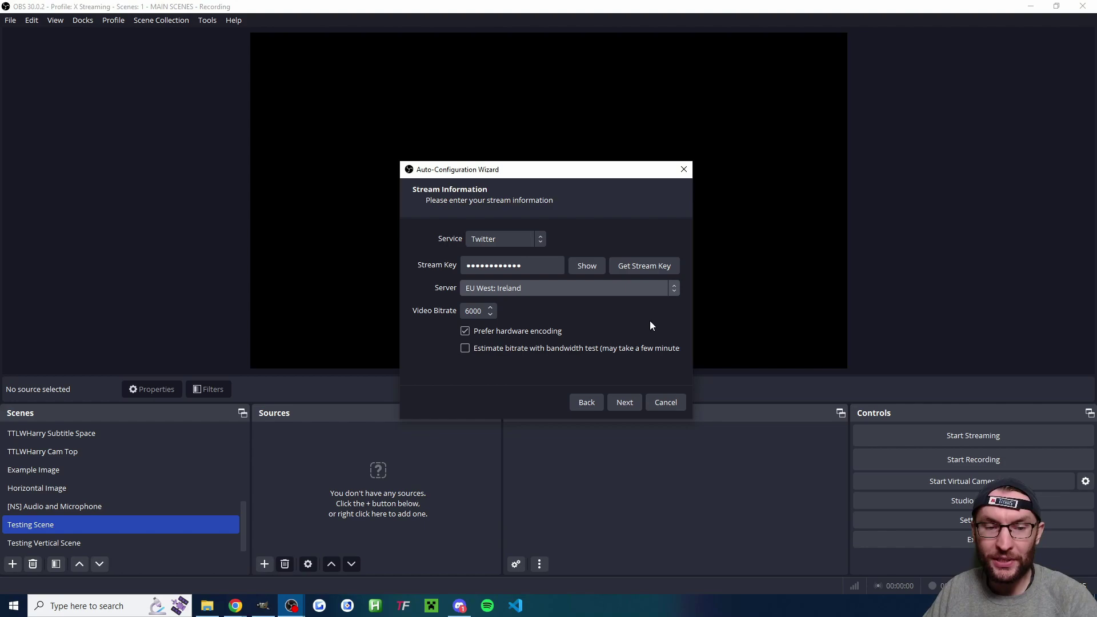
{"action": "left_click", "coordinate": [624, 403]}
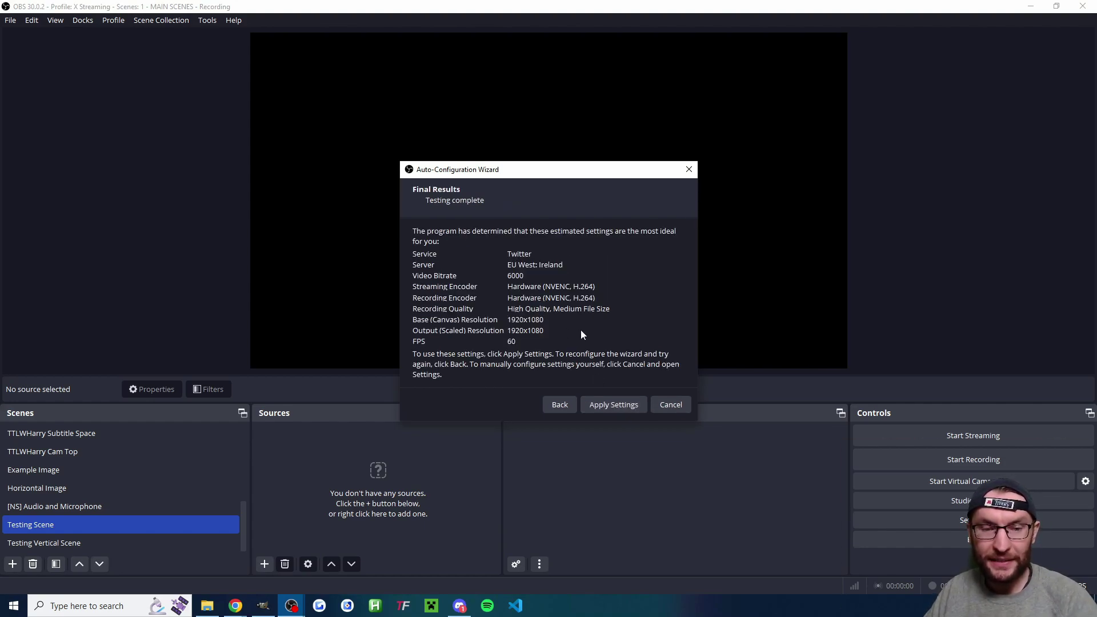
{"action": "left_click", "coordinate": [625, 404]}
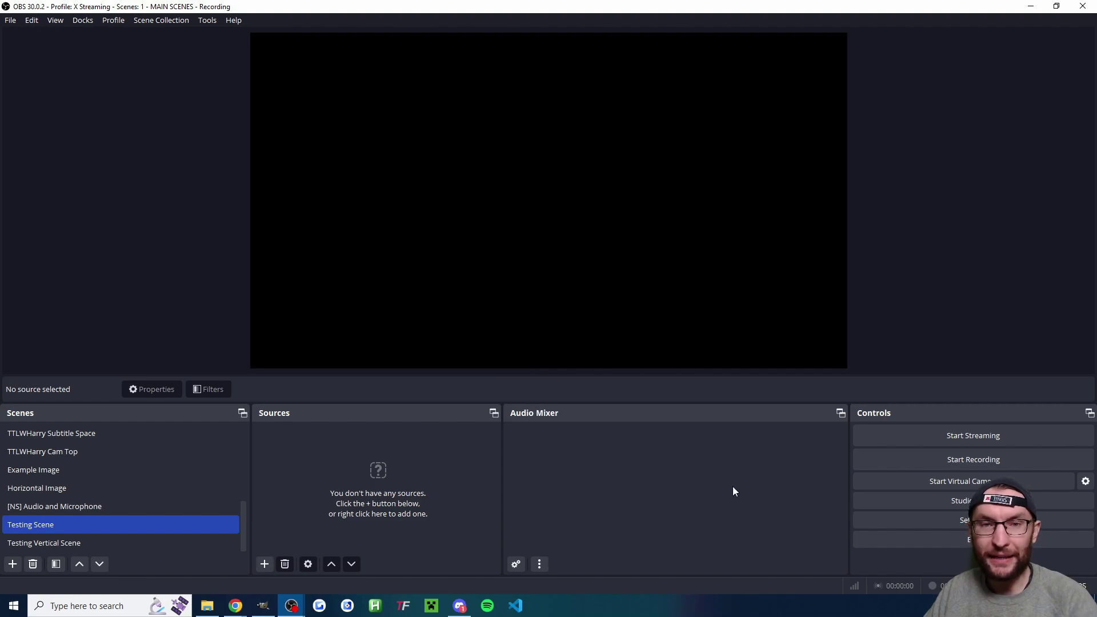
Create a new scene collection named 'X Scenes'.
{"action": "left_click", "coordinate": [171, 21]}
{"action": "left_click", "coordinate": [169, 38]}
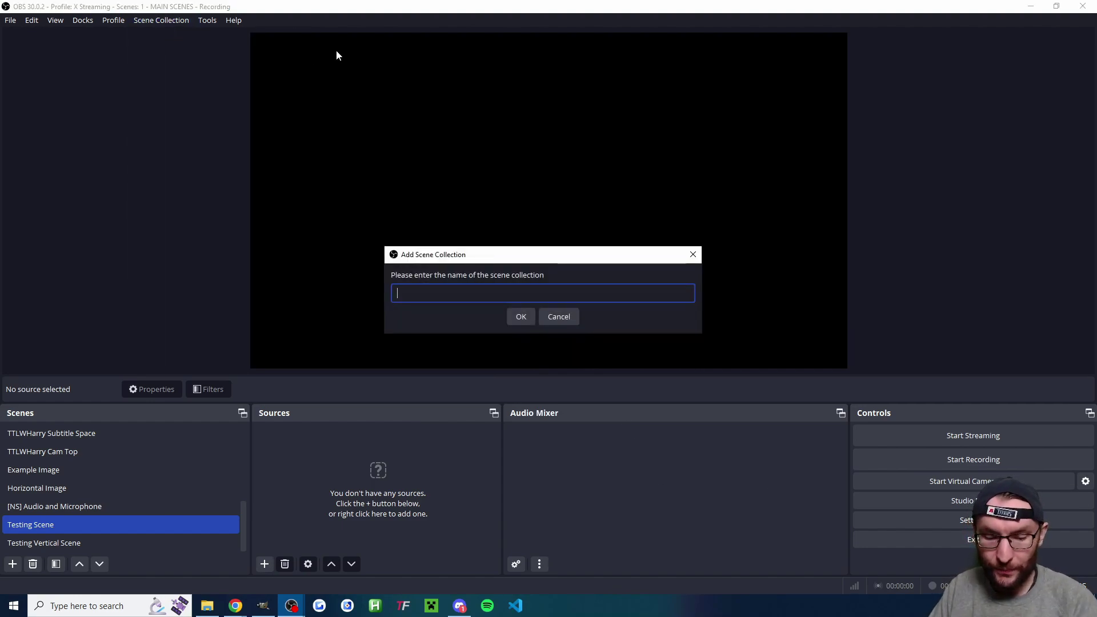
{"action": "type", "text": "X Scenes"}
{"action": "left_click", "coordinate": [523, 318]}
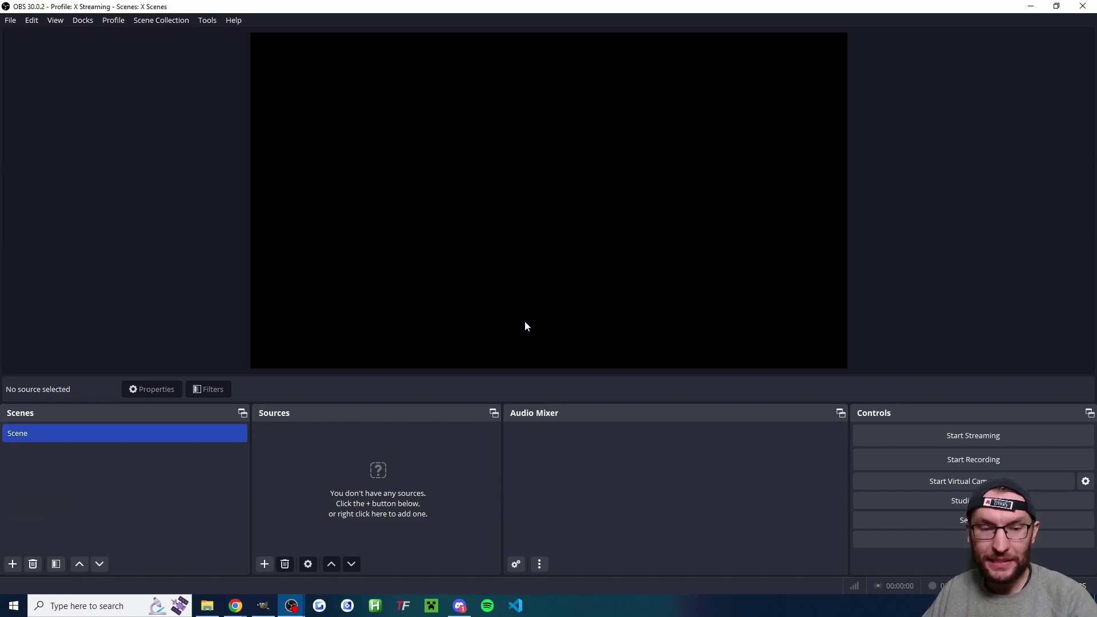
Set Desktop Audio to HyperX Cloud II speakers and Mic/Aux to the HyperX Quadcast.
{"action": "left_click", "coordinate": [913, 524]}
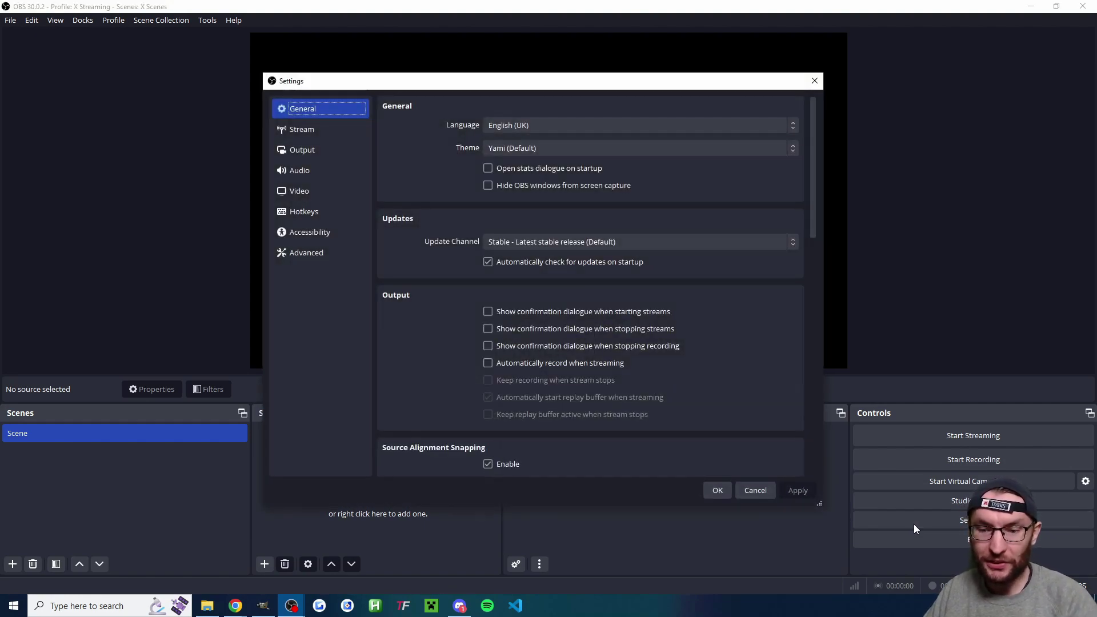
{"action": "left_click", "coordinate": [315, 172]}
{"action": "left_click", "coordinate": [557, 204]}
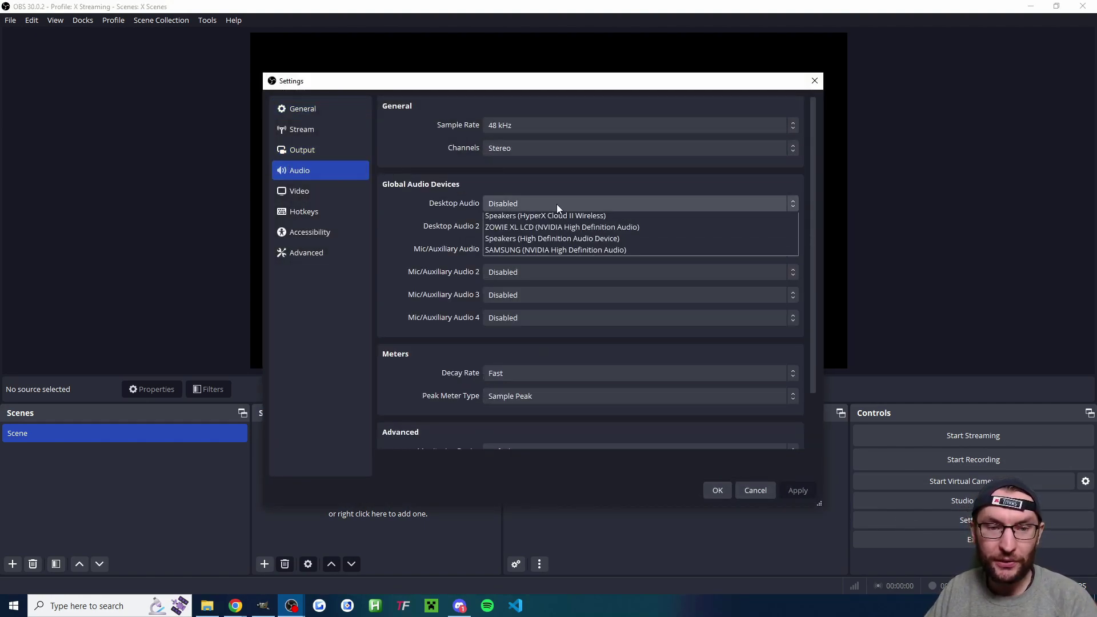
{"action": "left_click", "coordinate": [564, 242]}
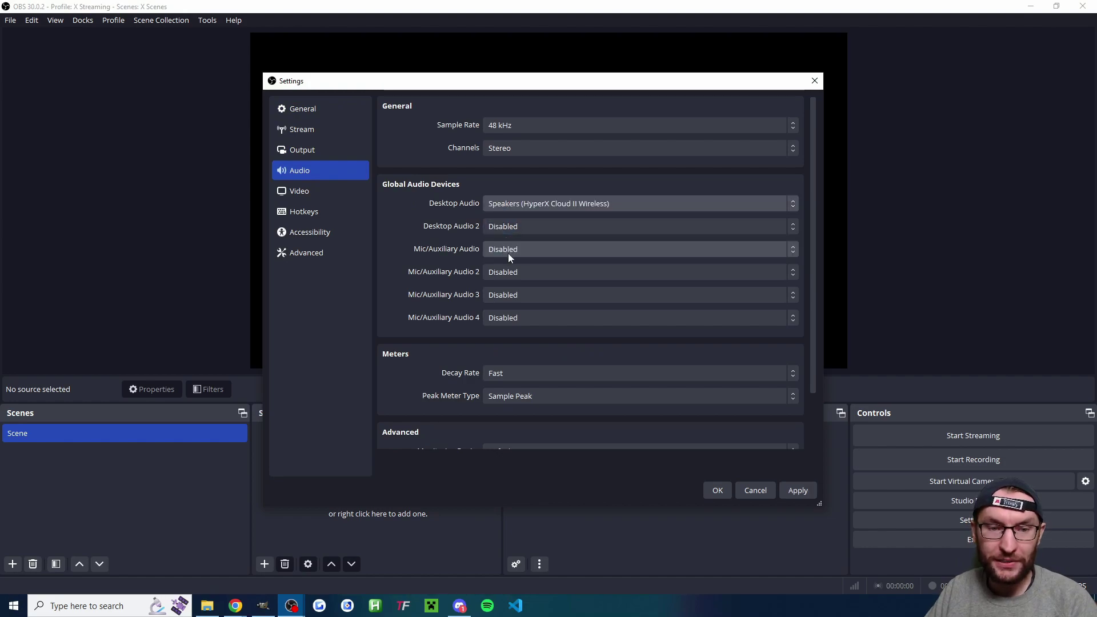
{"action": "left_click", "coordinate": [526, 250]}
{"action": "left_click", "coordinate": [561, 299]}
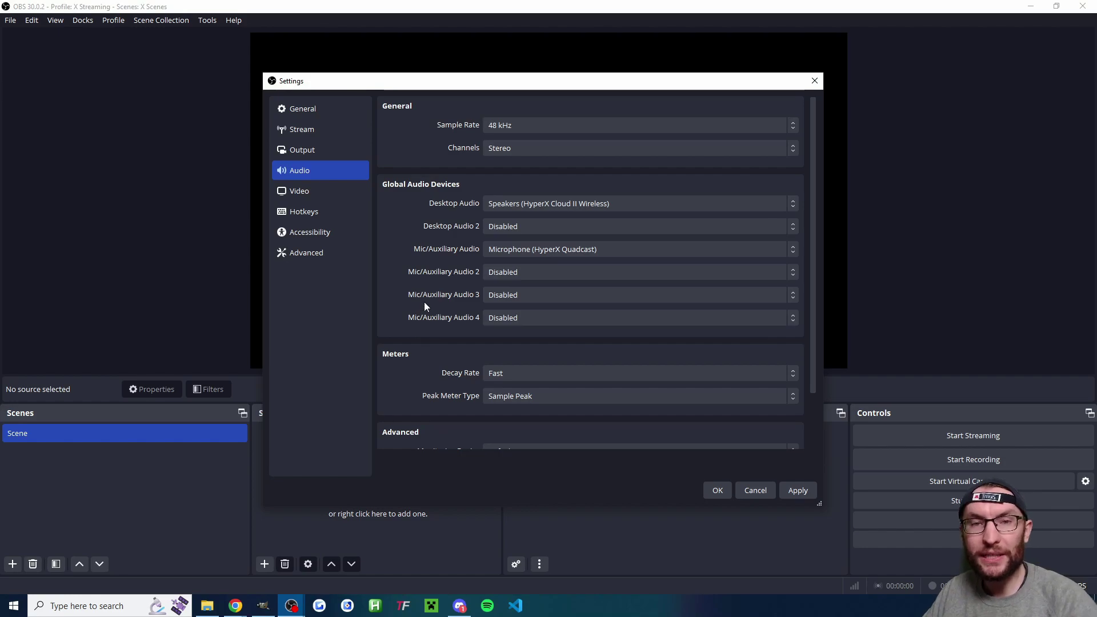
{"action": "left_click", "coordinate": [716, 489]}
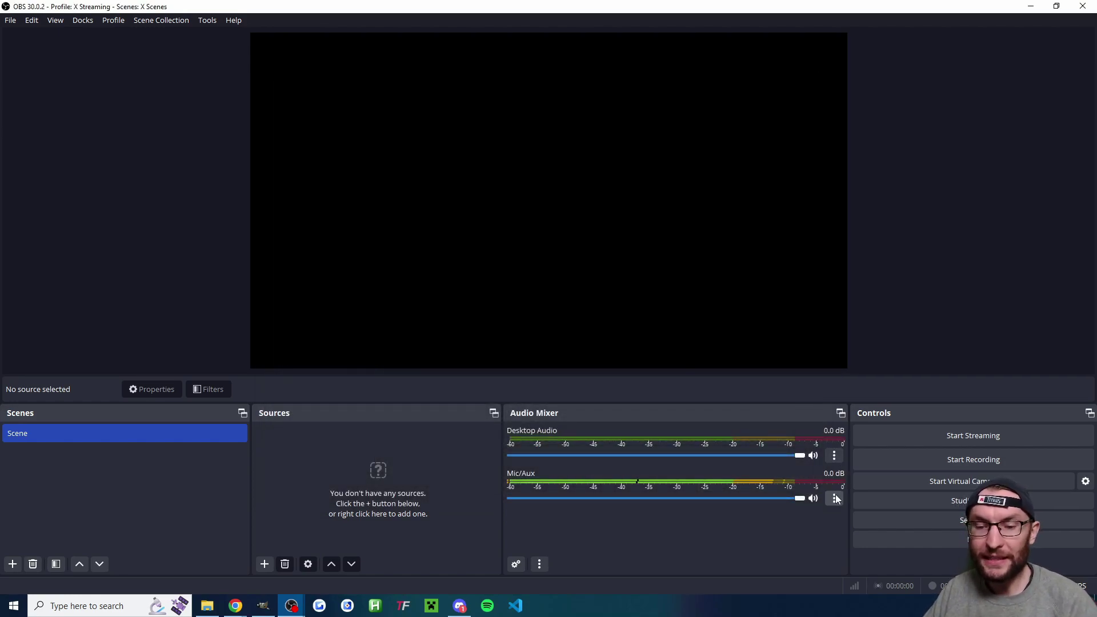
Add a Noise Suppression filter using the RNNoise method to the Mic/Aux input.
{"action": "left_click", "coordinate": [836, 499]}
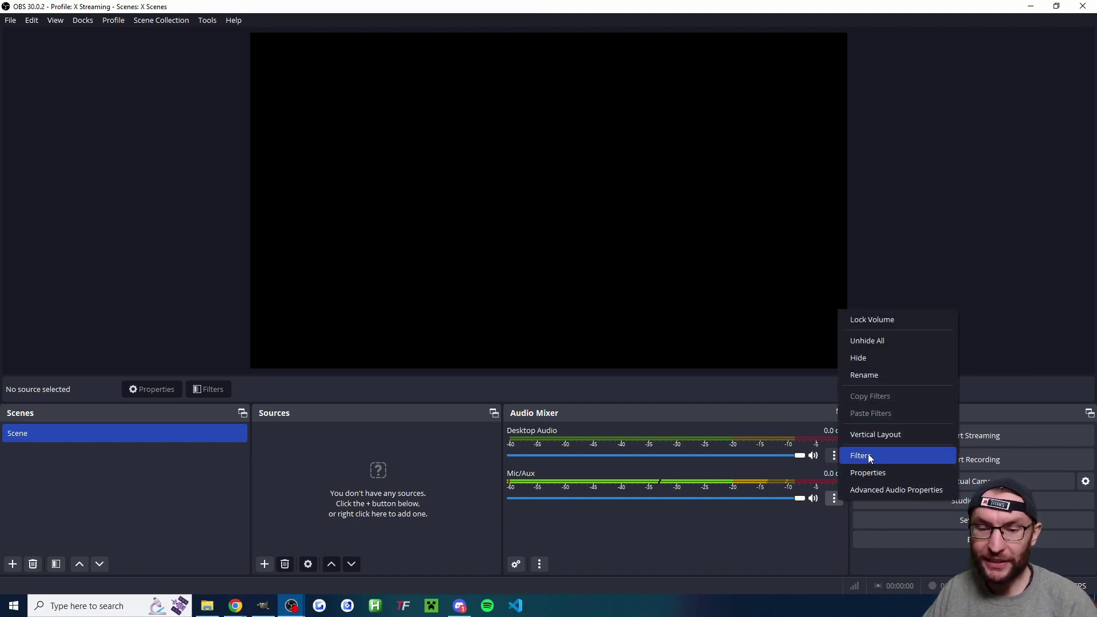
{"action": "left_click", "coordinate": [868, 455]}
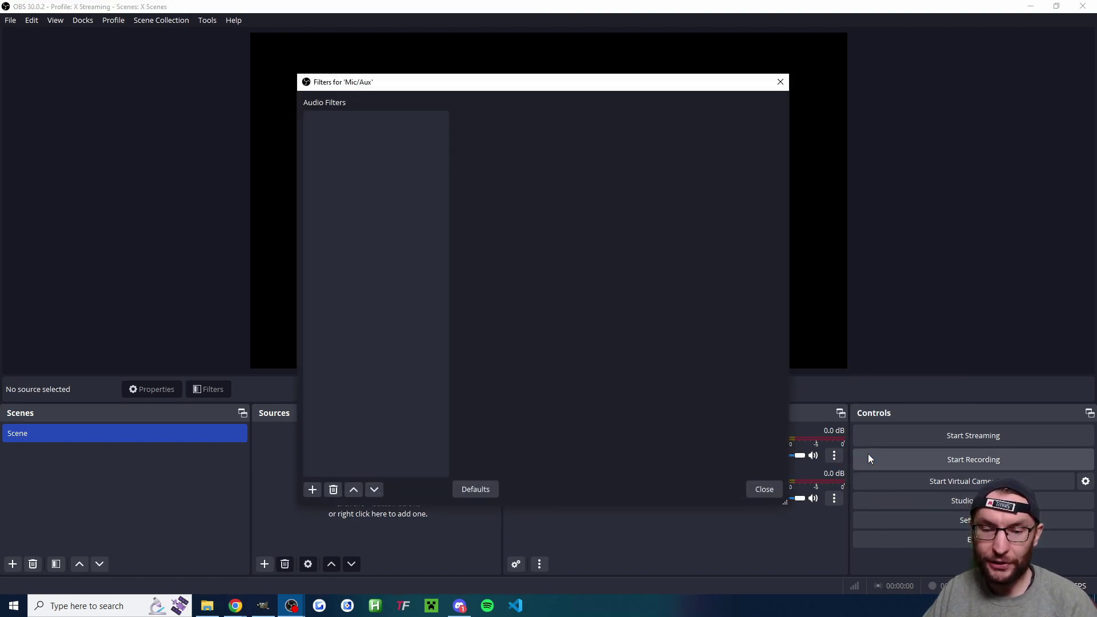
{"action": "left_click", "coordinate": [313, 489]}
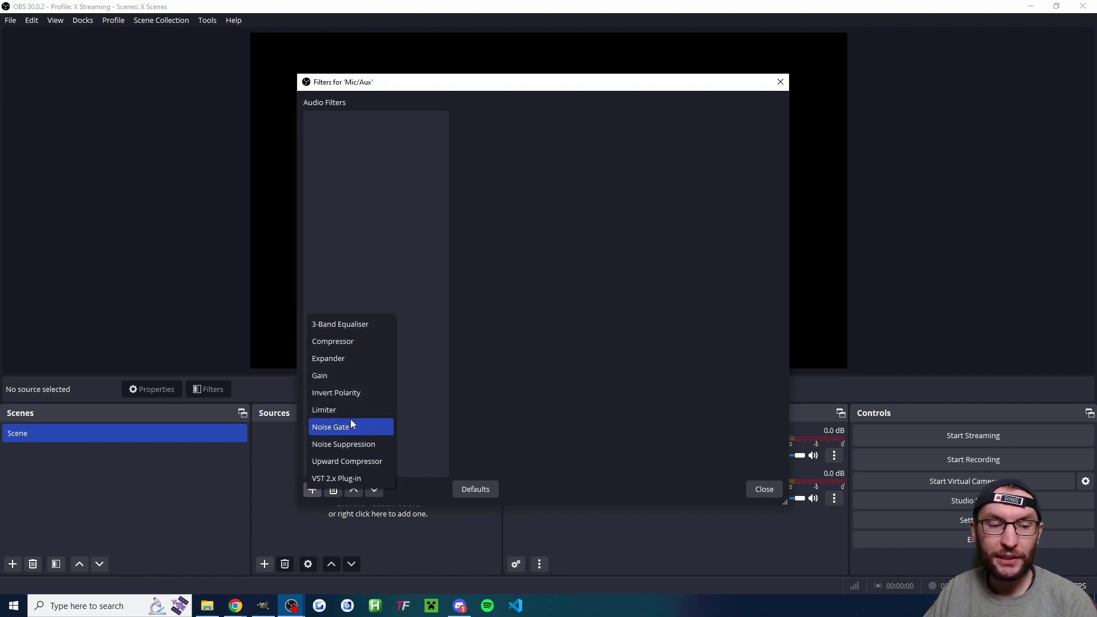
{"action": "left_click", "coordinate": [369, 445]}
{"action": "left_click", "coordinate": [515, 312]}
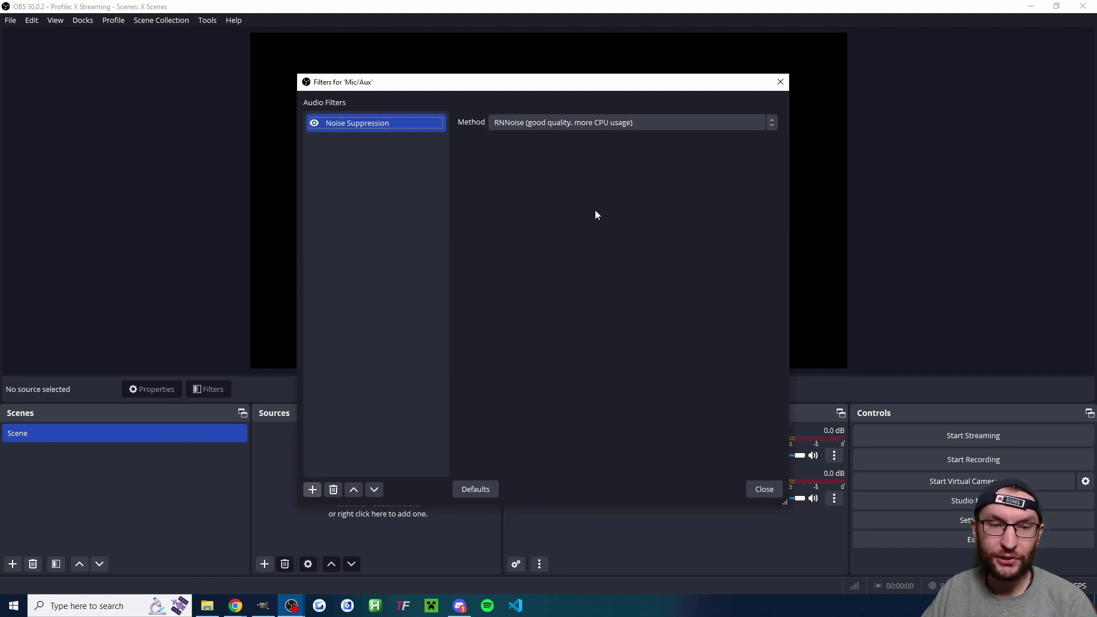
{"action": "left_click", "coordinate": [657, 123]}
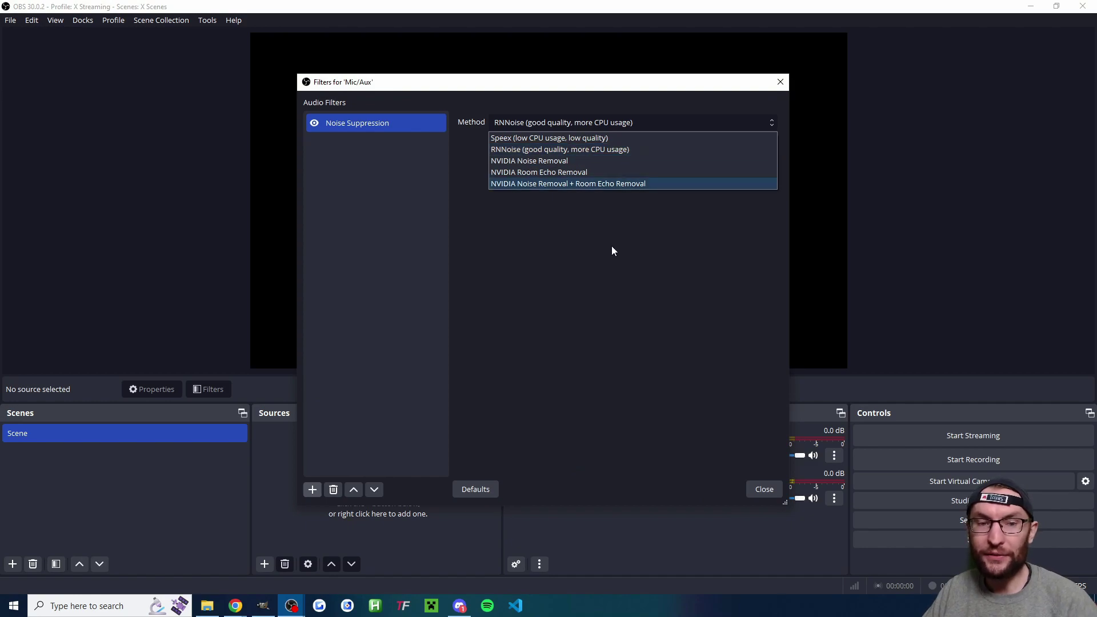
{"action": "left_click", "coordinate": [624, 292]}
{"action": "left_click", "coordinate": [766, 490]}
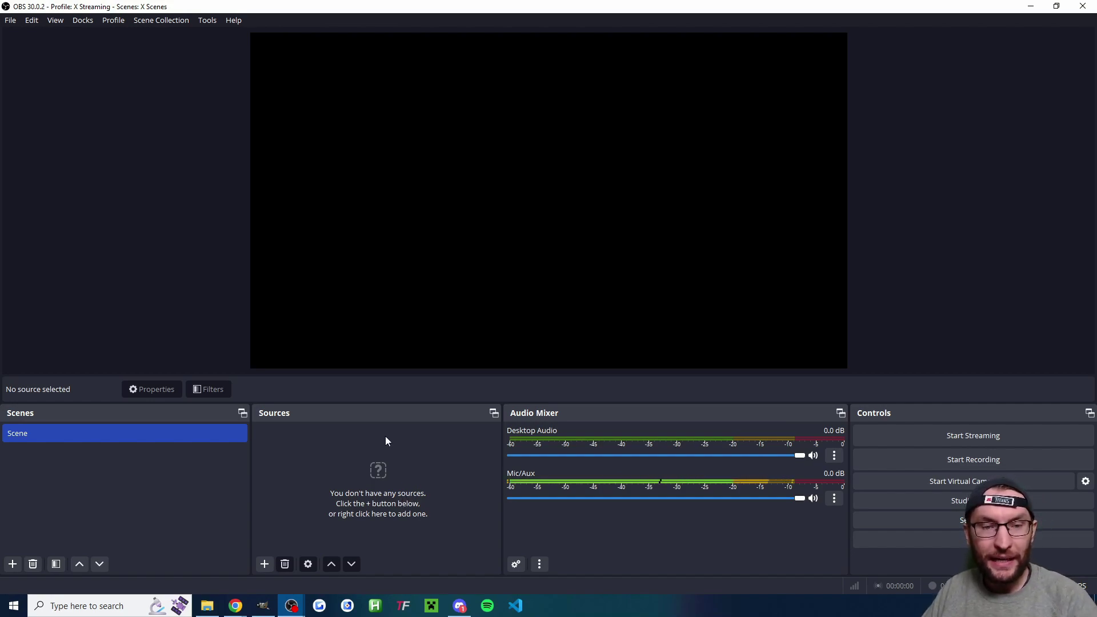
Add a Display Capture source of the 22N1 1920x1080 monitor, filling the canvas.
{"action": "left_click", "coordinate": [264, 564]}
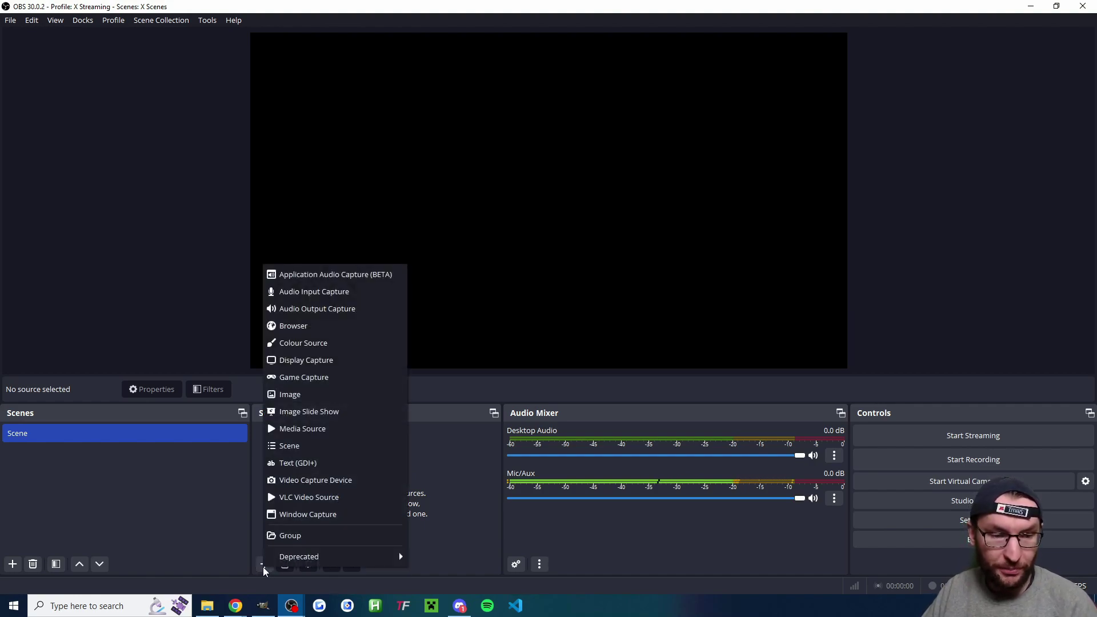
{"action": "left_click", "coordinate": [310, 362]}
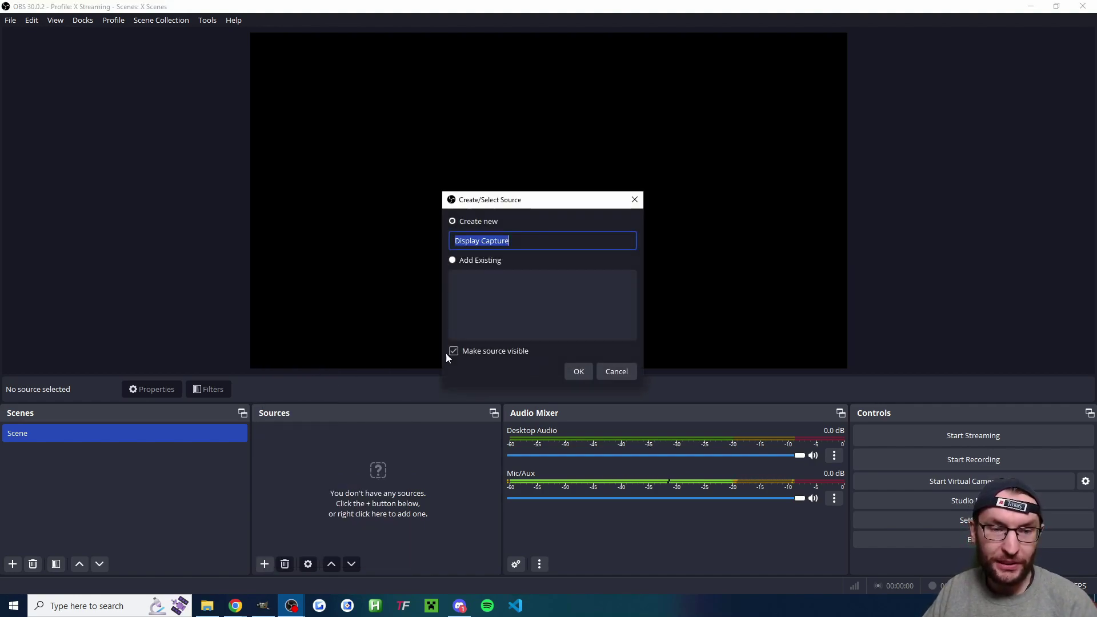
{"action": "left_click", "coordinate": [578, 370]}
{"action": "left_click", "coordinate": [497, 325]}
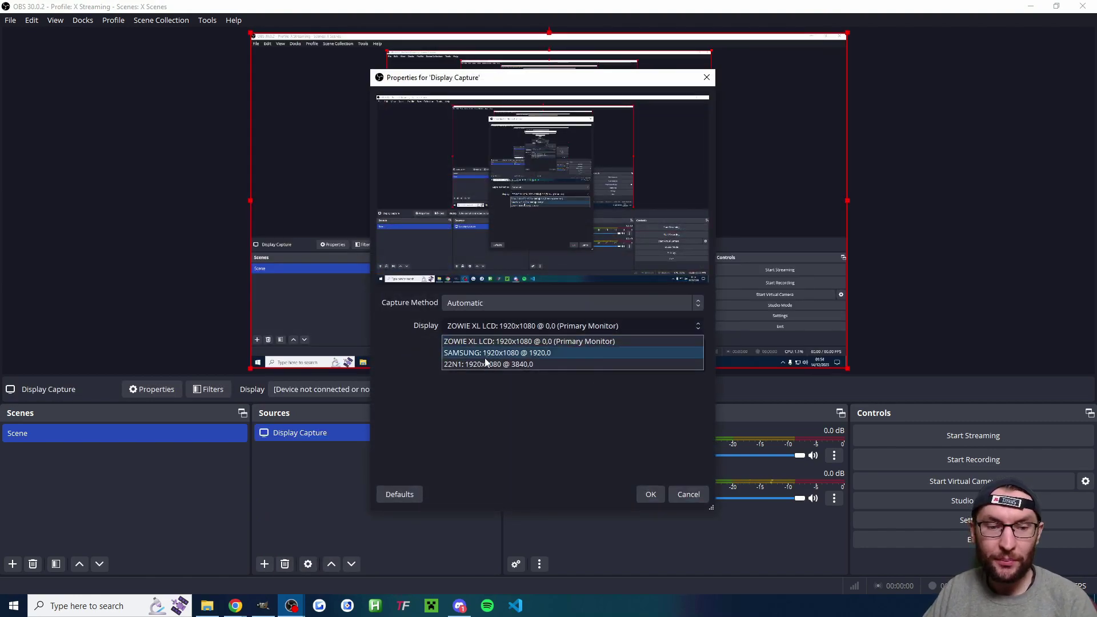
{"action": "left_click", "coordinate": [481, 364]}
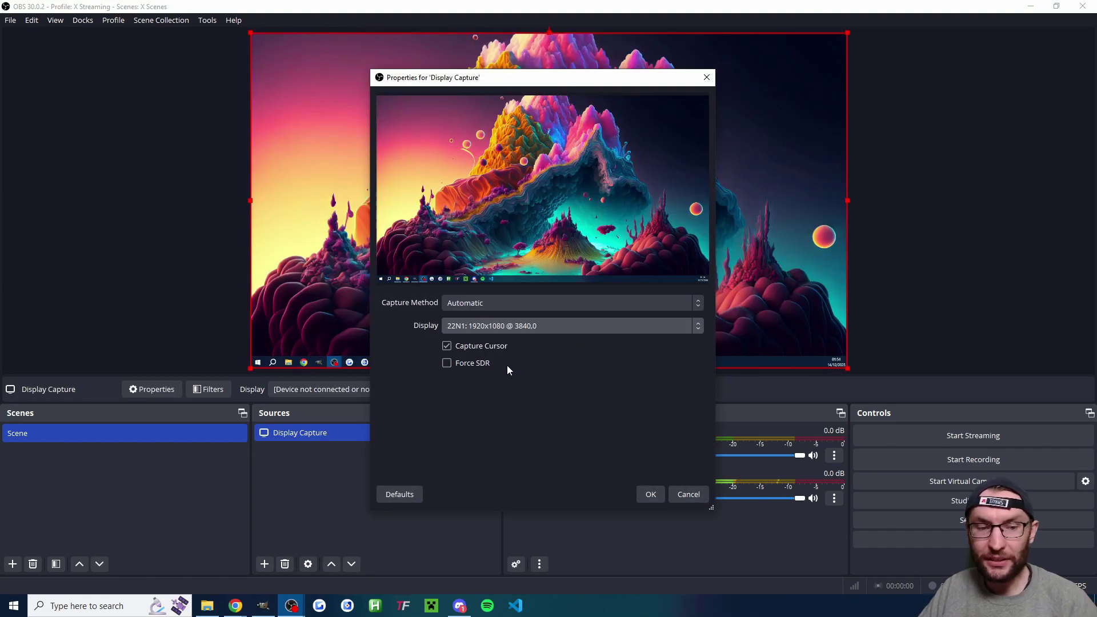
{"action": "left_click", "coordinate": [650, 496]}
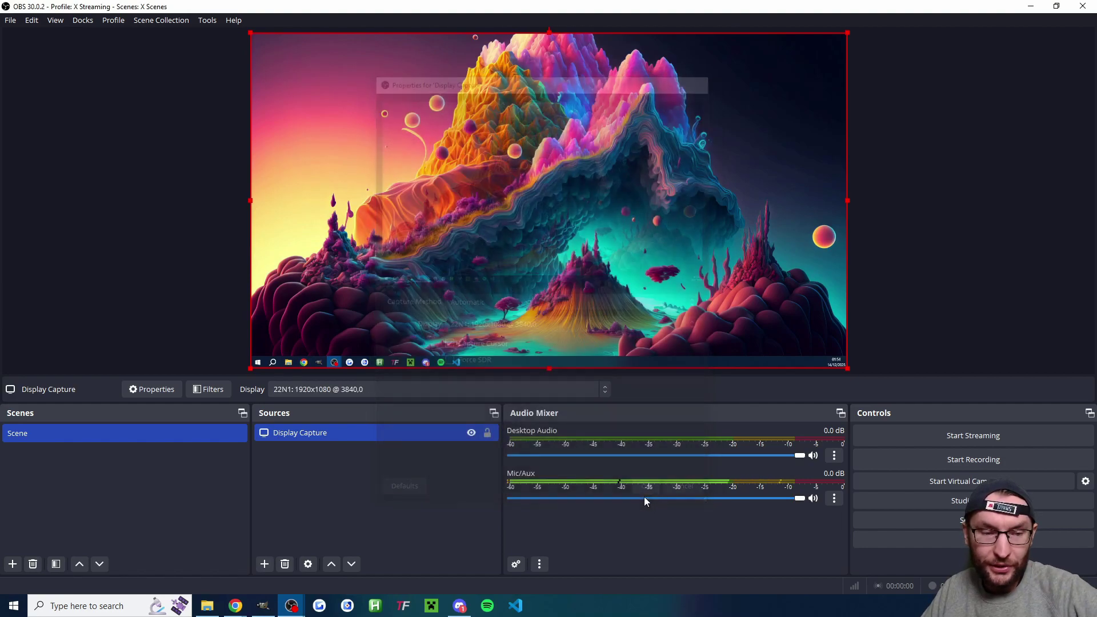
{"action": "left_click", "coordinate": [303, 432]}
{"action": "mouse_move", "coordinate": [849, 370]}
{"action": "left_mouse_down"}
{"action": "mouse_move", "coordinate": [764, 324]}
{"action": "mouse_move", "coordinate": [829, 365]}
{"action": "left_mouse_up"}
{"action": "mouse_move", "coordinate": [745, 334]}
{"action": "left_mouse_down"}
{"action": "mouse_move", "coordinate": [779, 339]}
{"action": "mouse_move", "coordinate": [744, 334]}
{"action": "left_mouse_up"}
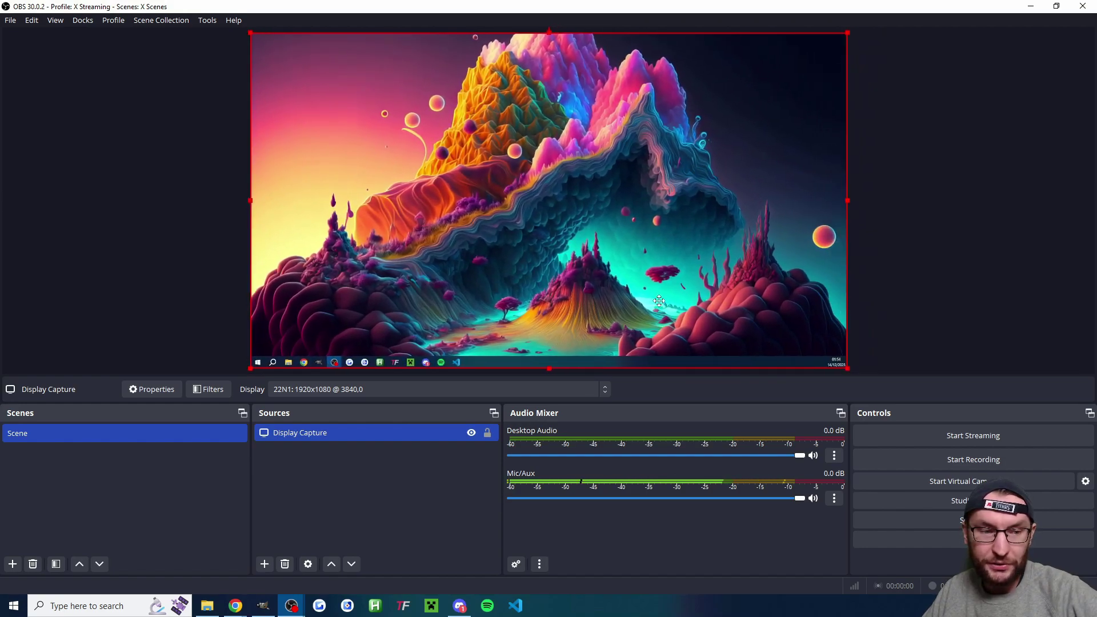
Add a Video Capture Device webcam with custom 1920x1080 resolution at 30 FPS.
{"action": "left_click", "coordinate": [264, 565]}
{"action": "left_click", "coordinate": [331, 483]}
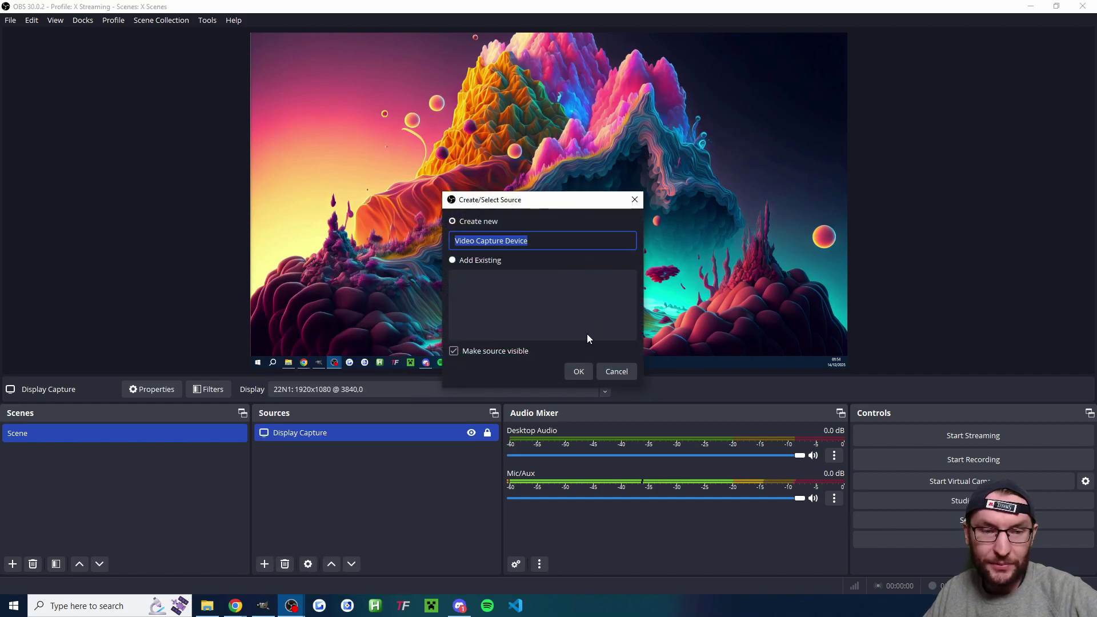
{"action": "left_click", "coordinate": [581, 369]}
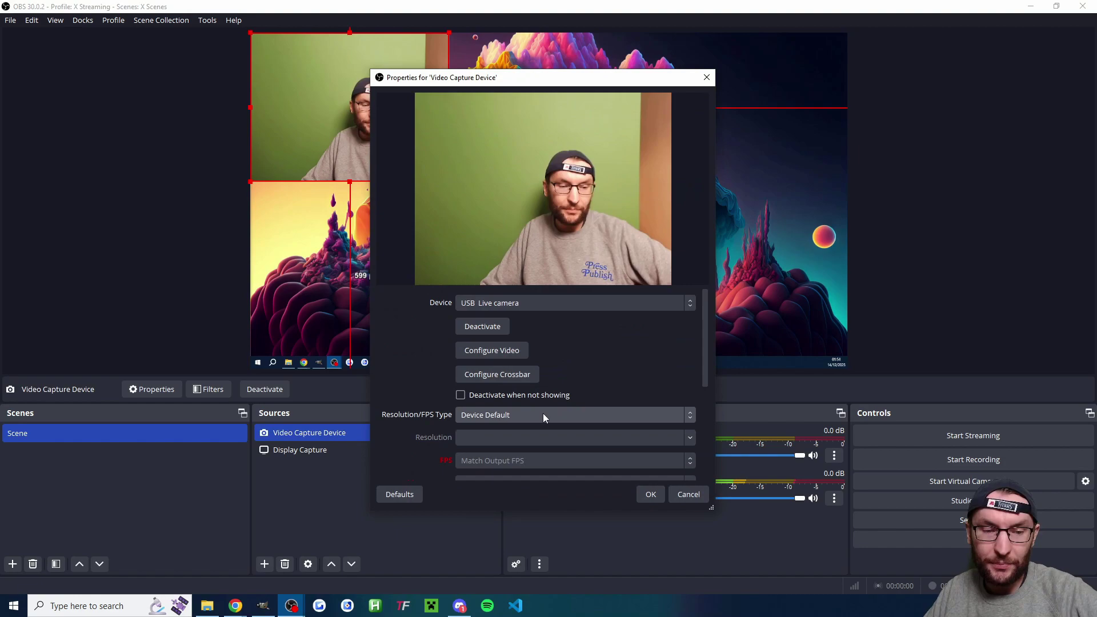
{"action": "scroll", "coordinate": [417, 366], "scroll_direction": "down", "scroll_amount": 2}
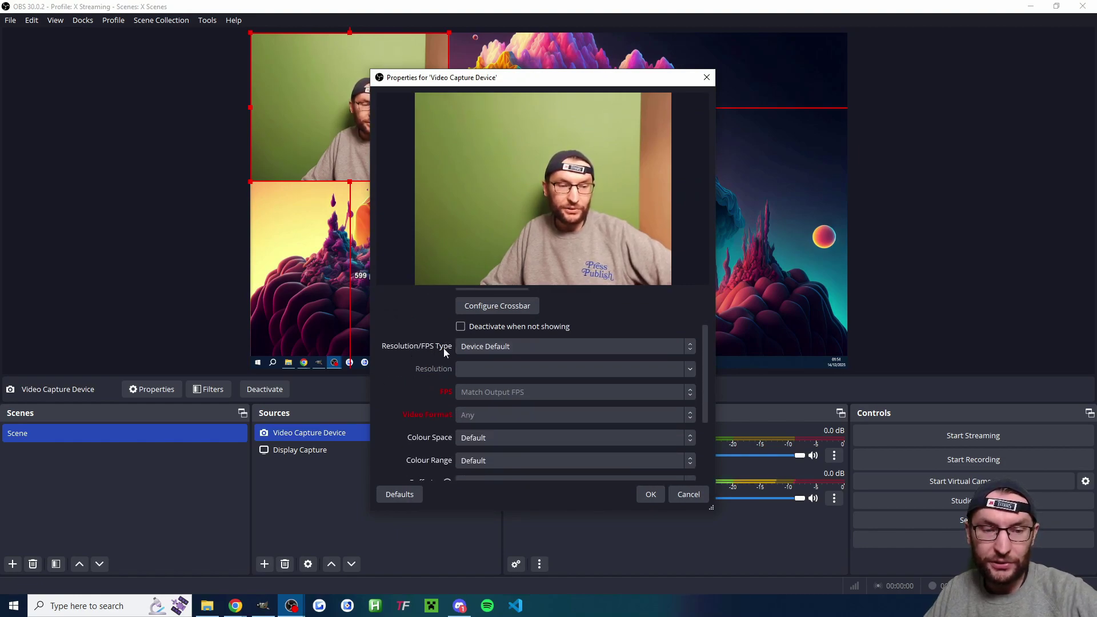
{"action": "left_click", "coordinate": [513, 348]}
{"action": "left_click", "coordinate": [485, 371]}
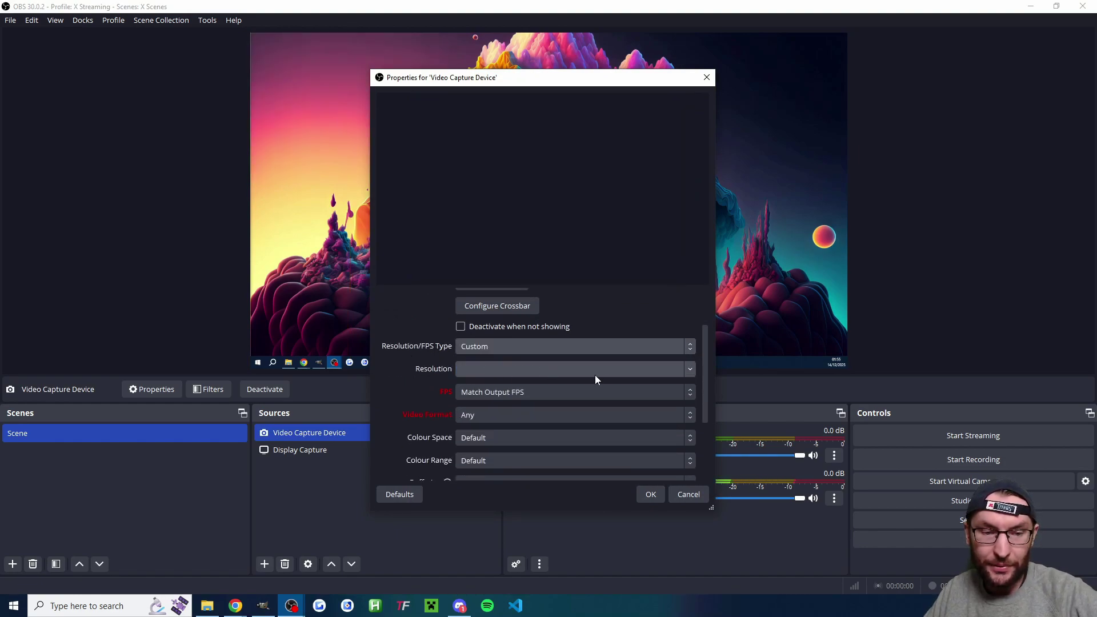
{"action": "left_click", "coordinate": [689, 370]}
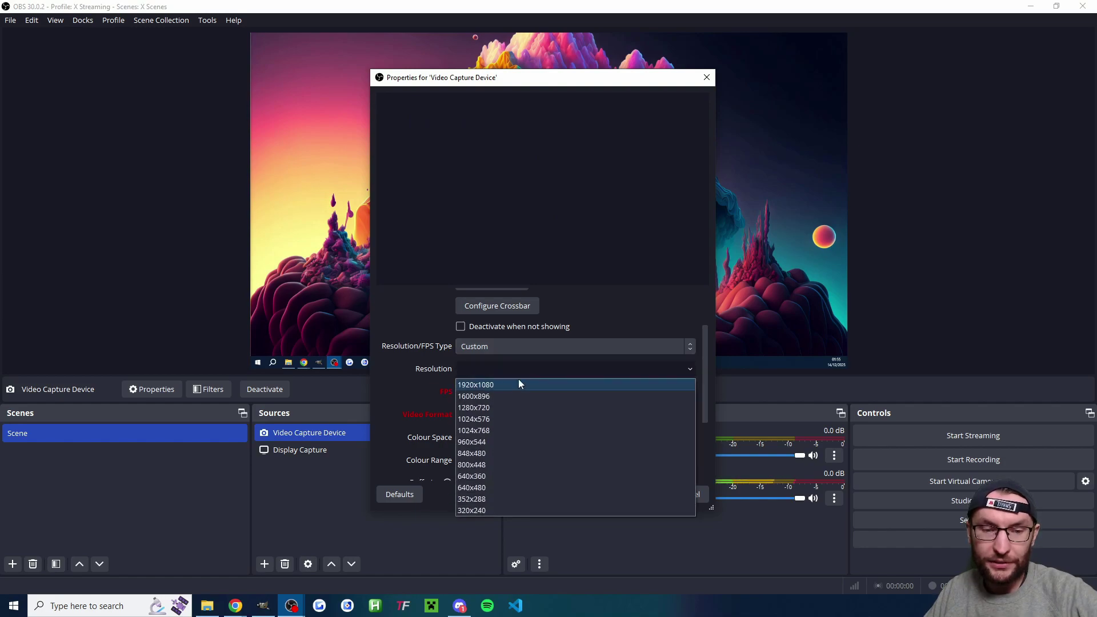
{"action": "left_click", "coordinate": [474, 385]}
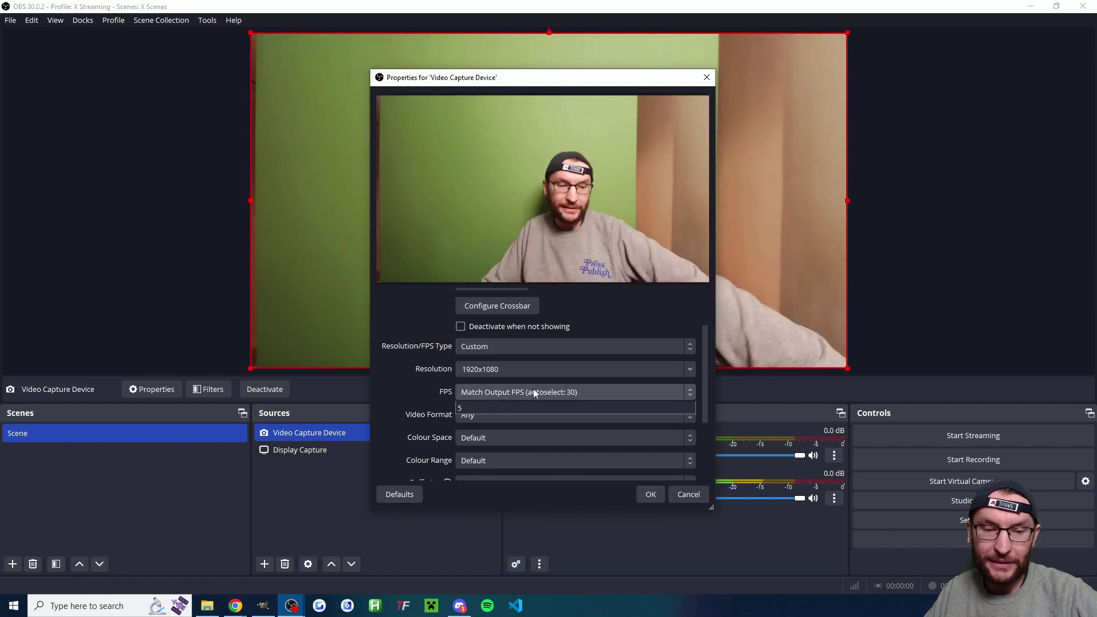
{"action": "left_click", "coordinate": [534, 392]}
{"action": "left_click", "coordinate": [482, 432]}
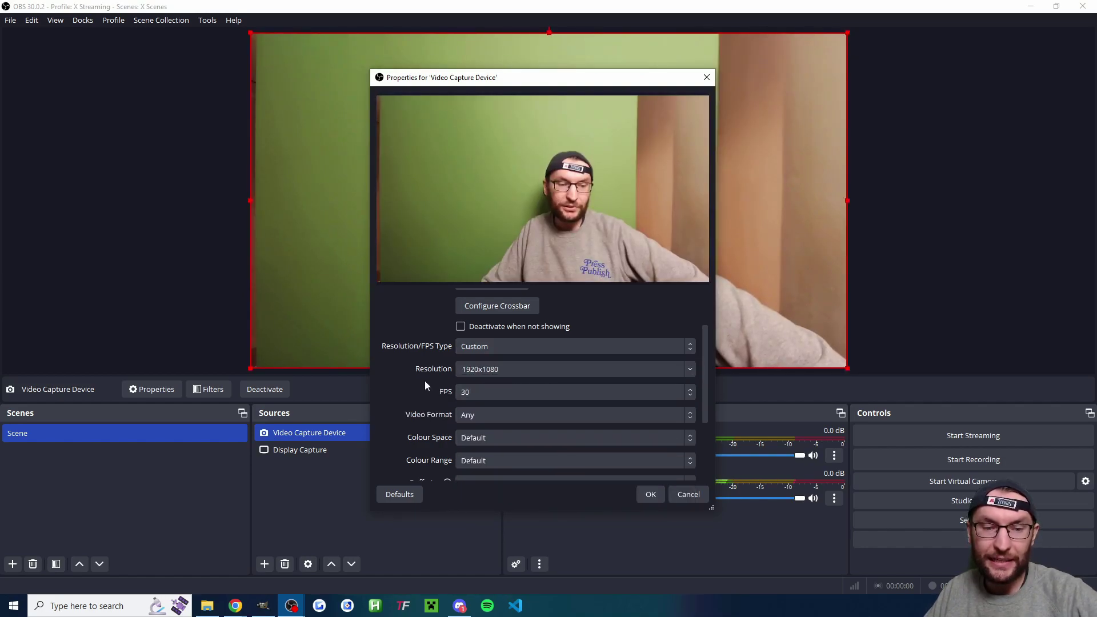
{"action": "scroll", "coordinate": [420, 382], "scroll_direction": "down", "scroll_amount": 2}
{"action": "scroll", "coordinate": [418, 375], "scroll_direction": "down", "scroll_amount": 1}
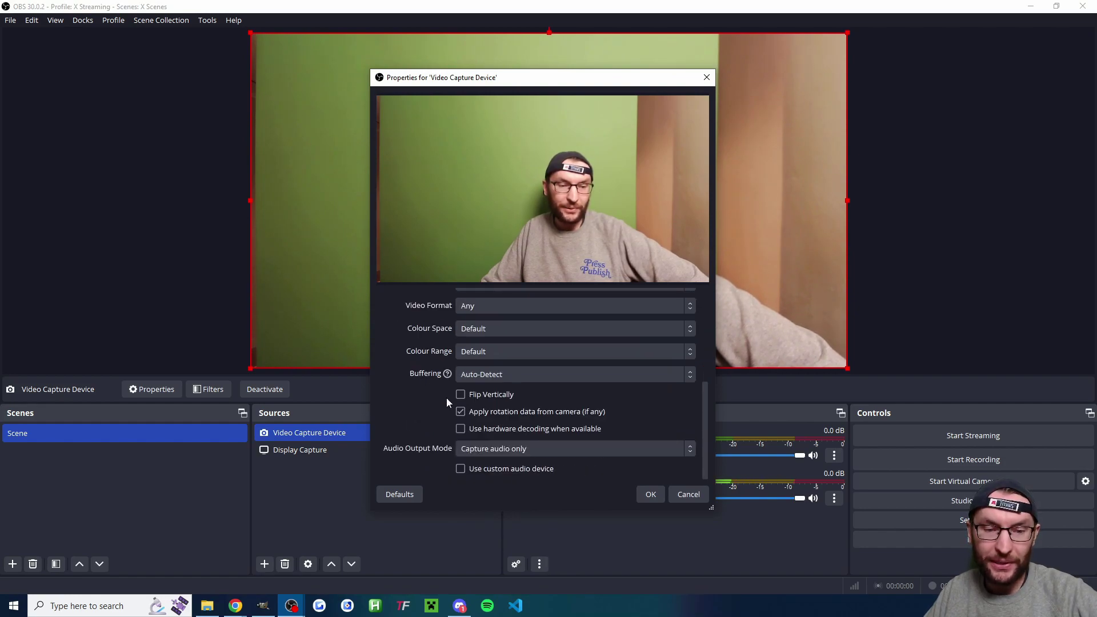
{"action": "left_click", "coordinate": [651, 495]}
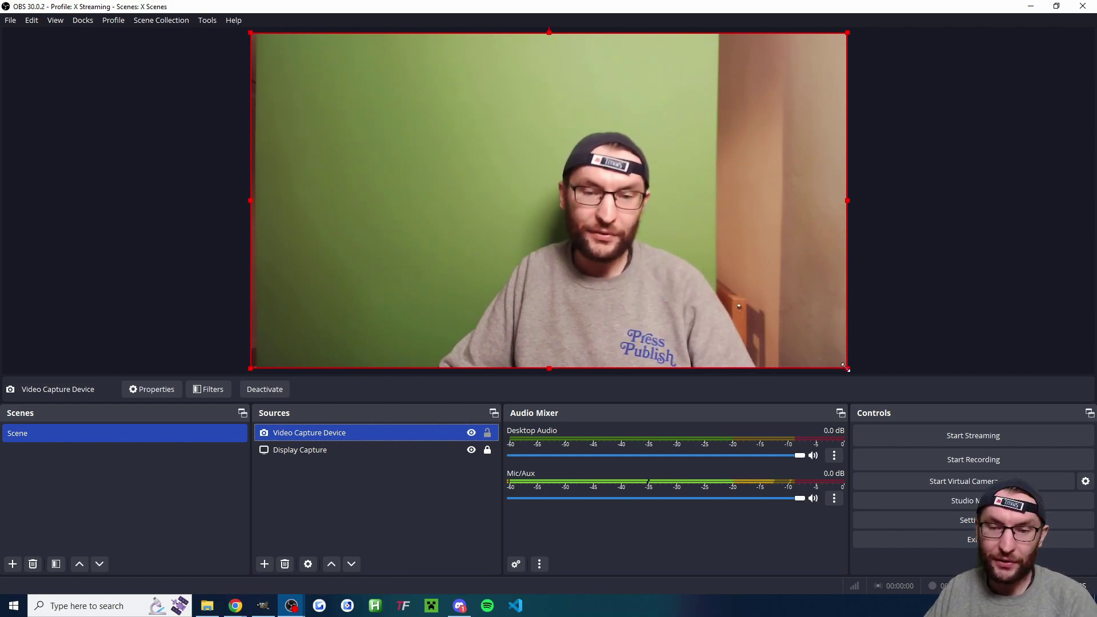
Shrink the webcam, centre it vertically at the left edge, and trim its right side.
{"action": "left_click_drag", "start_coordinate": [847, 369], "coordinate": [378, 102]}
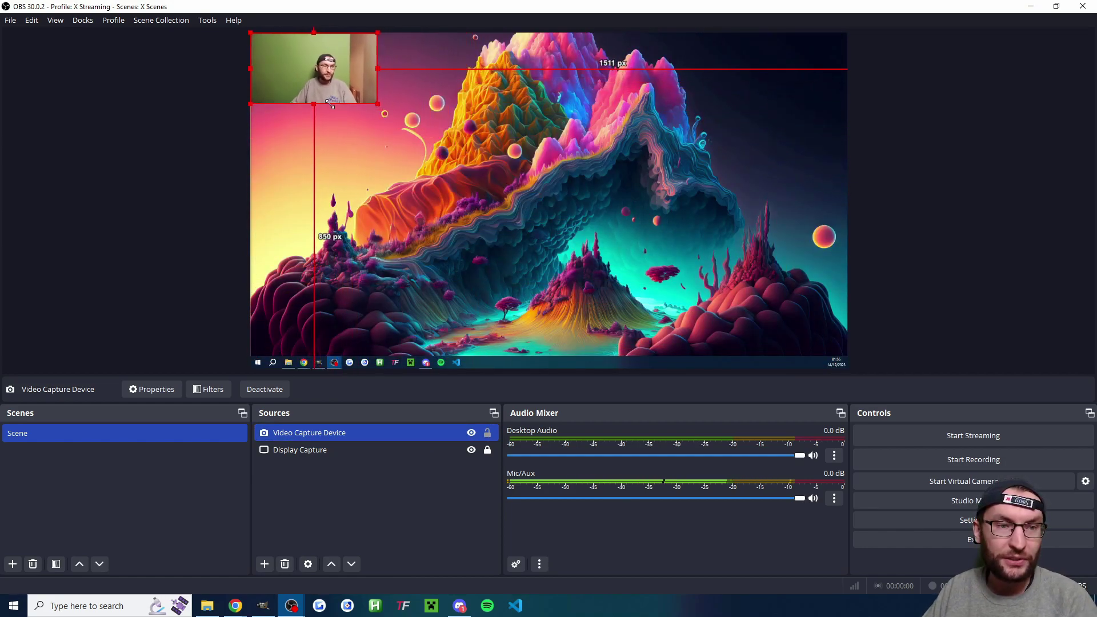
{"action": "left_click_drag", "start_coordinate": [307, 68], "coordinate": [308, 196]}
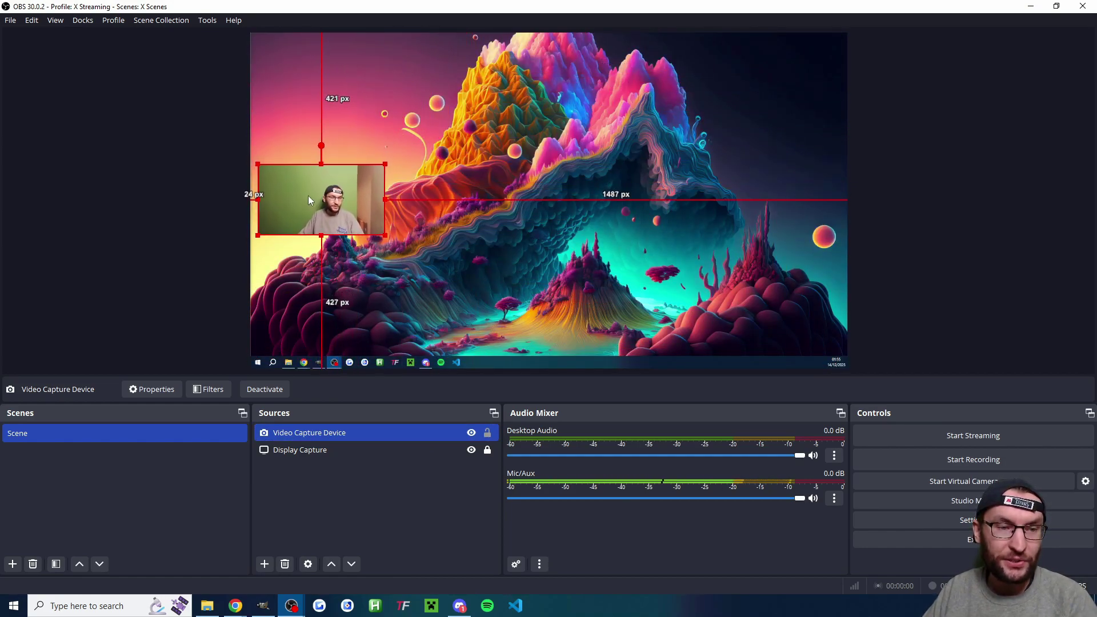
{"action": "right_click", "coordinate": [298, 184]}
{"action": "mouse_move", "coordinate": [351, 325]}
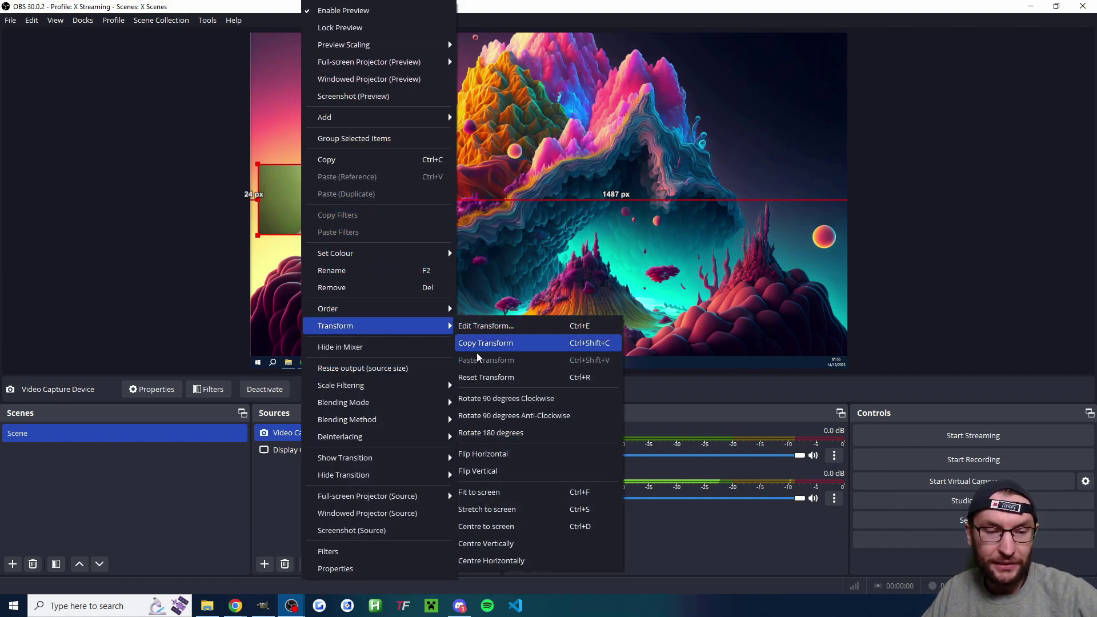
{"action": "left_click", "coordinate": [502, 543]}
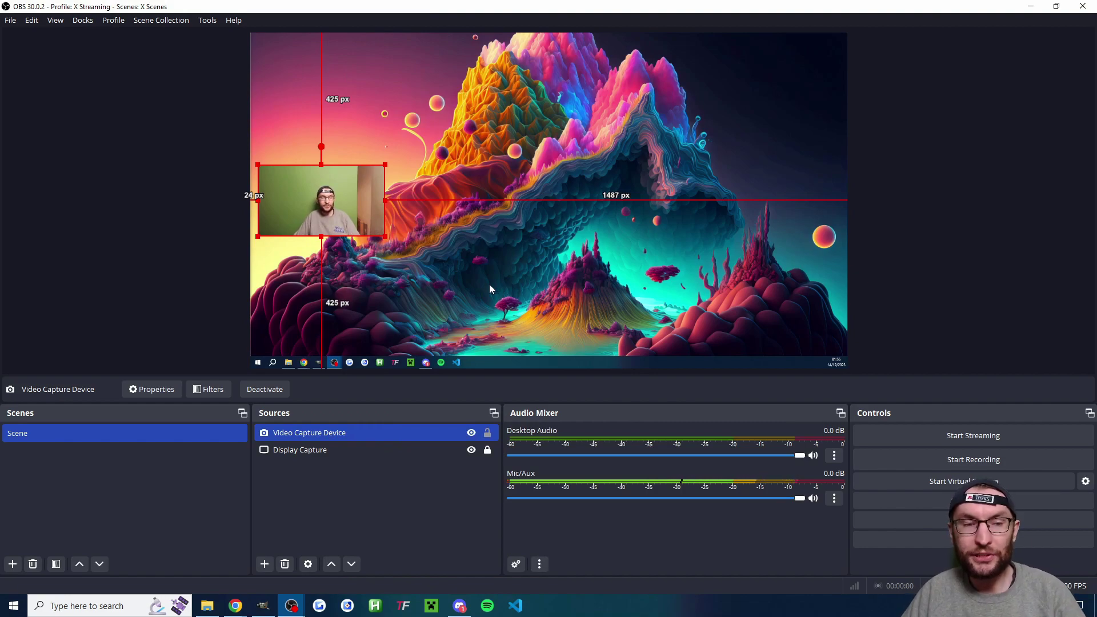
{"action": "left_click_drag", "start_coordinate": [382, 202], "coordinate": [355, 202]}
{"action": "left_click", "coordinate": [526, 281]}
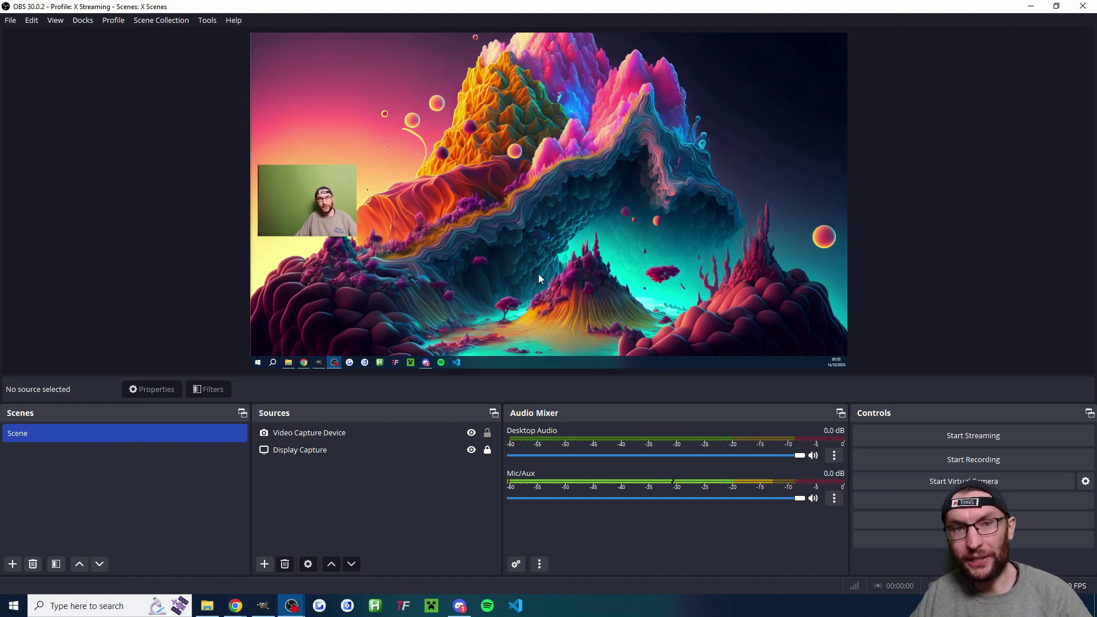
{"action": "key", "text": "alt+Tab"}
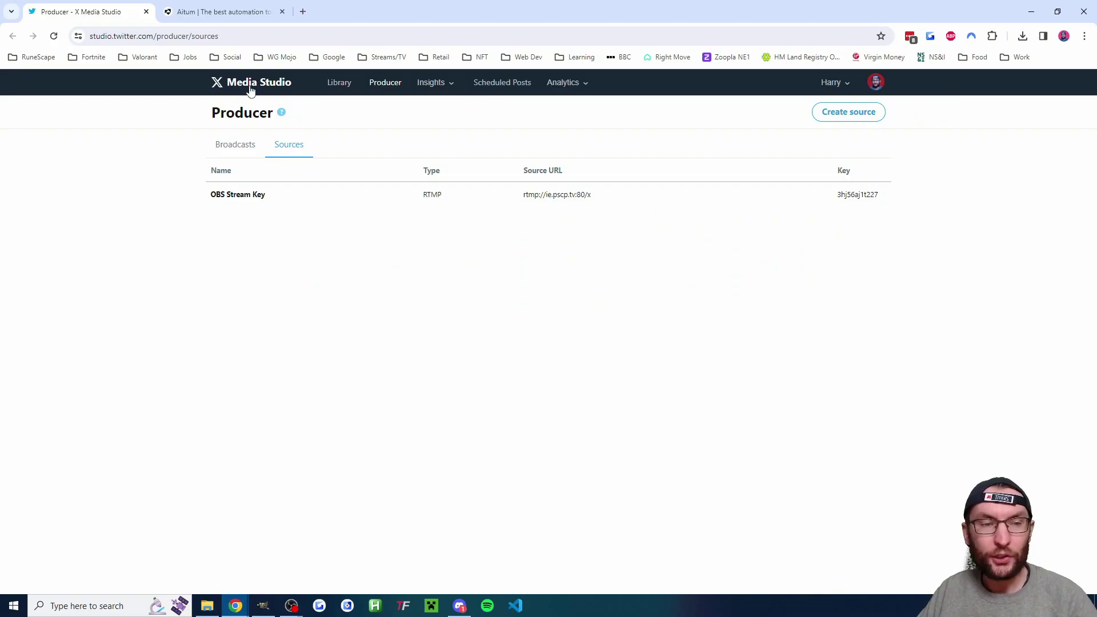
{"action": "left_click", "coordinate": [227, 7]}
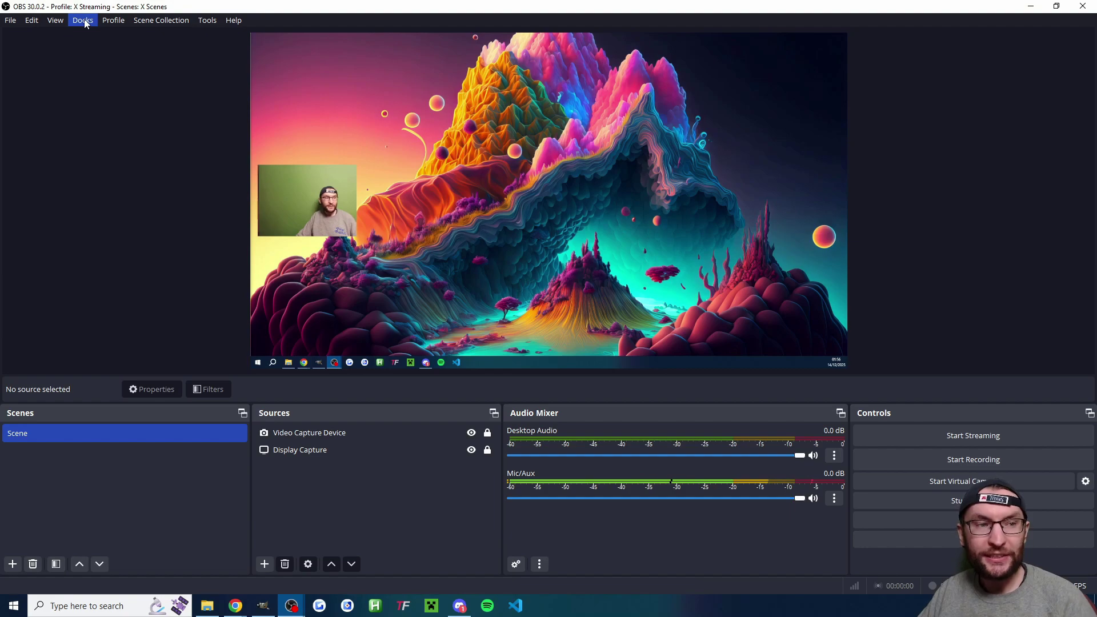
Show the Vertical Scenes, Vertical Sources and Vertical canvas preview dock panels.
{"action": "left_click", "coordinate": [83, 21]}
{"action": "left_click", "coordinate": [104, 216]}
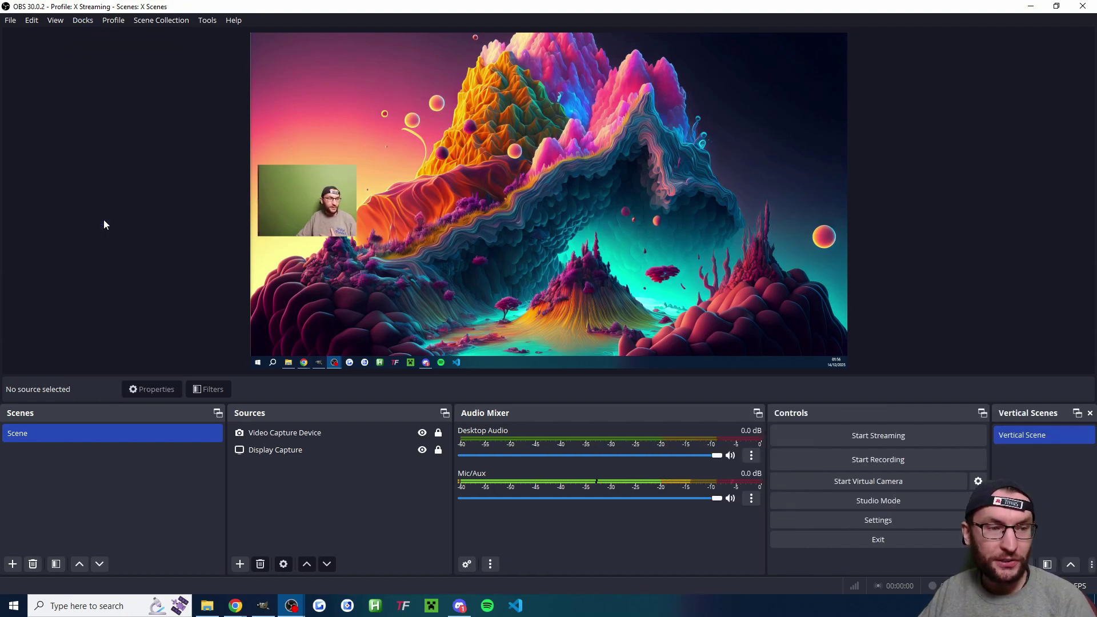
{"action": "left_click", "coordinate": [84, 21]}
{"action": "left_click", "coordinate": [109, 233]}
{"action": "left_click", "coordinate": [83, 21]}
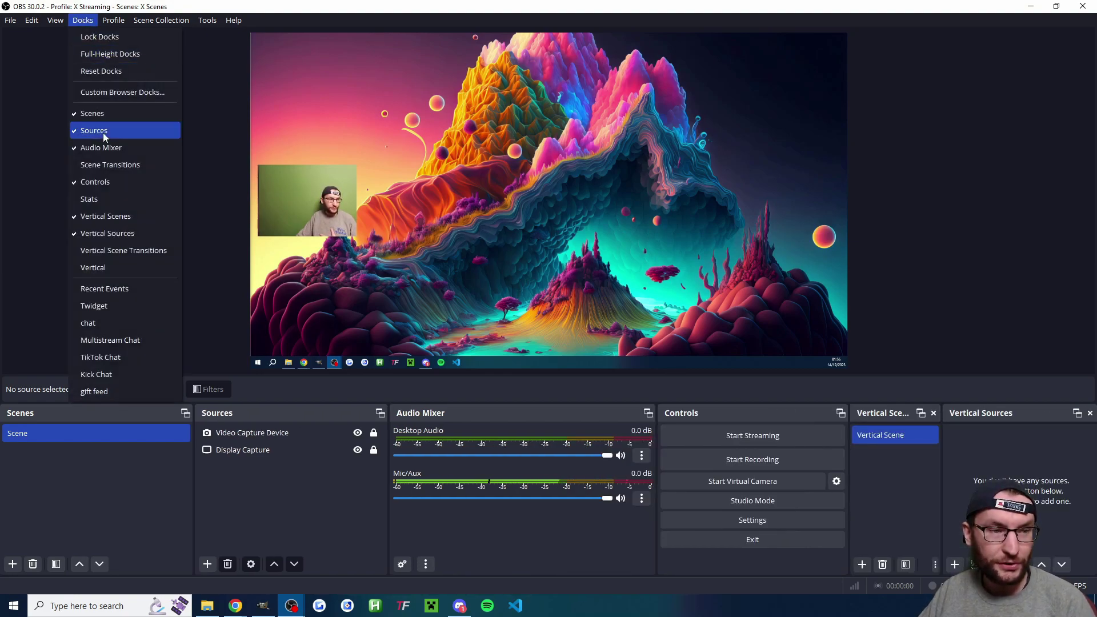
{"action": "left_click", "coordinate": [115, 268]}
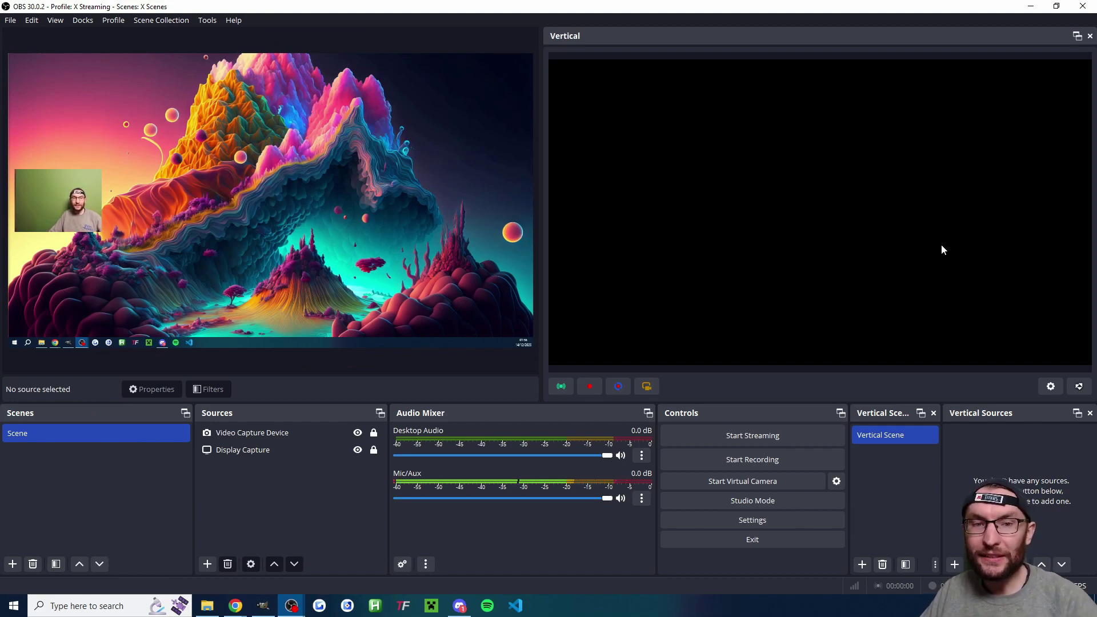
Review the vertical canvas's General settings, keeping 1920x1080 resolution, and close them.
{"action": "left_click", "coordinate": [1050, 389]}
{"action": "left_click", "coordinate": [313, 103]}
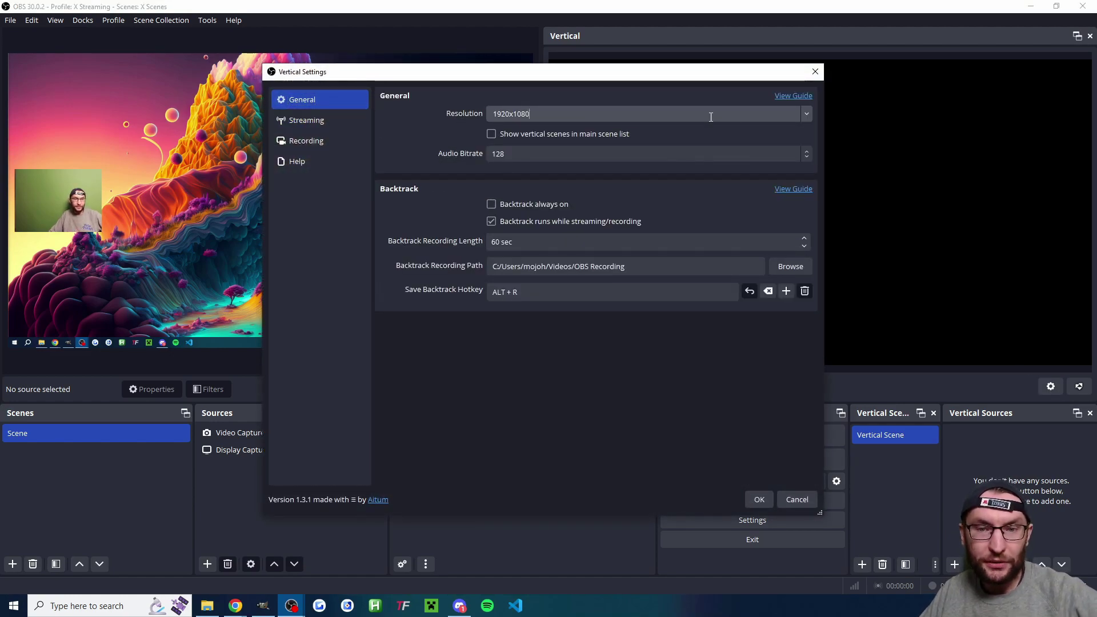
{"action": "left_click", "coordinate": [808, 115]}
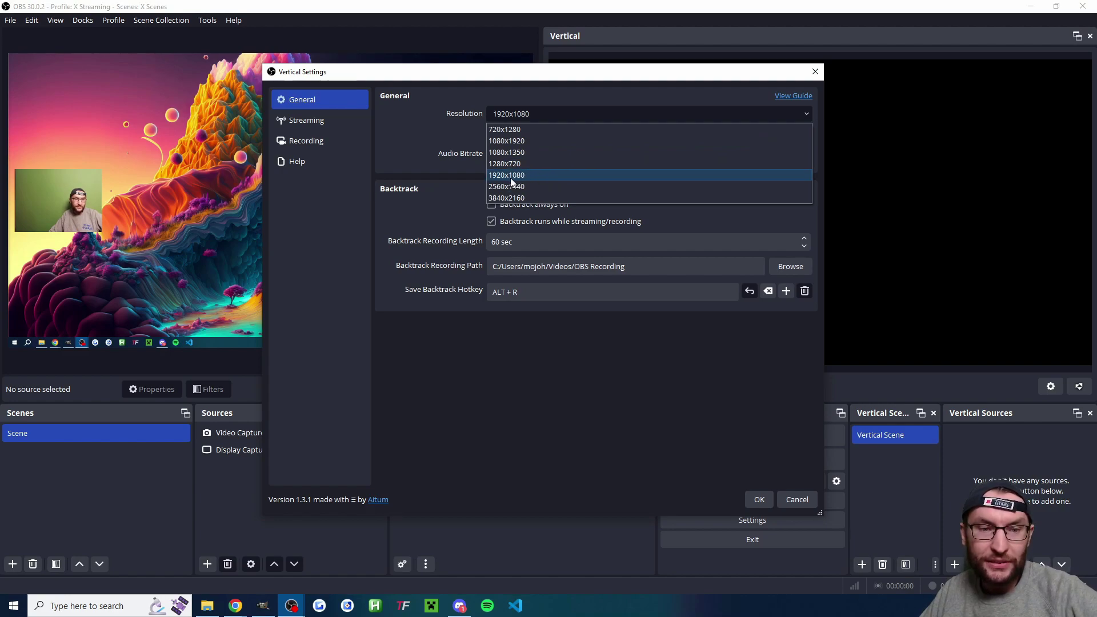
{"action": "left_click", "coordinate": [511, 178]}
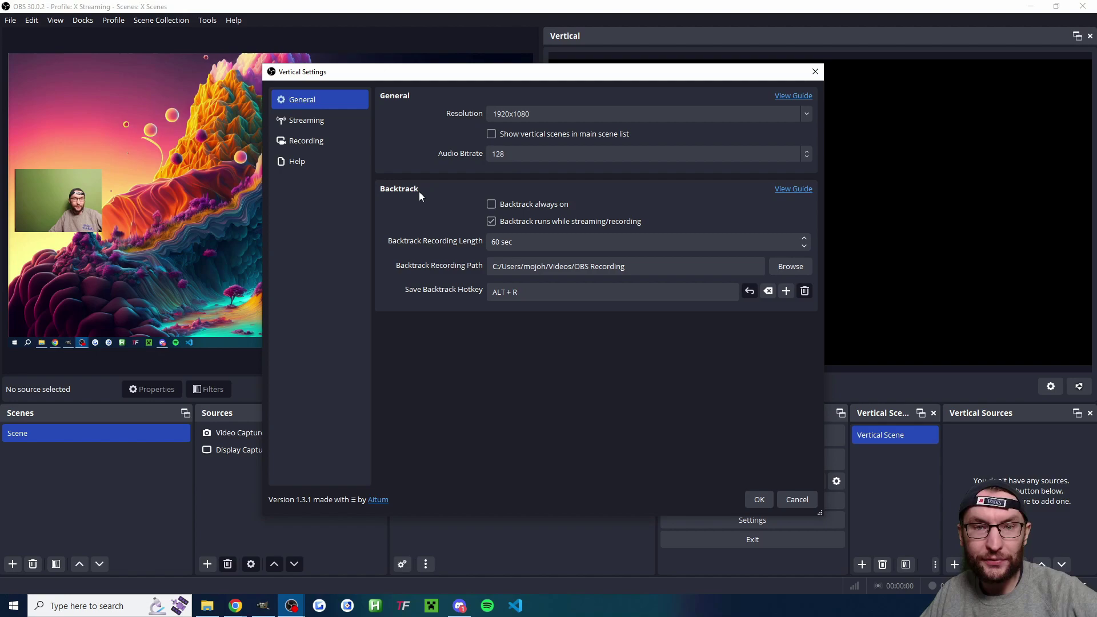
{"action": "left_click", "coordinate": [759, 500]}
Enable the replay buffer in Output settings with a 60-second maximum replay time.
{"action": "left_click", "coordinate": [762, 521]}
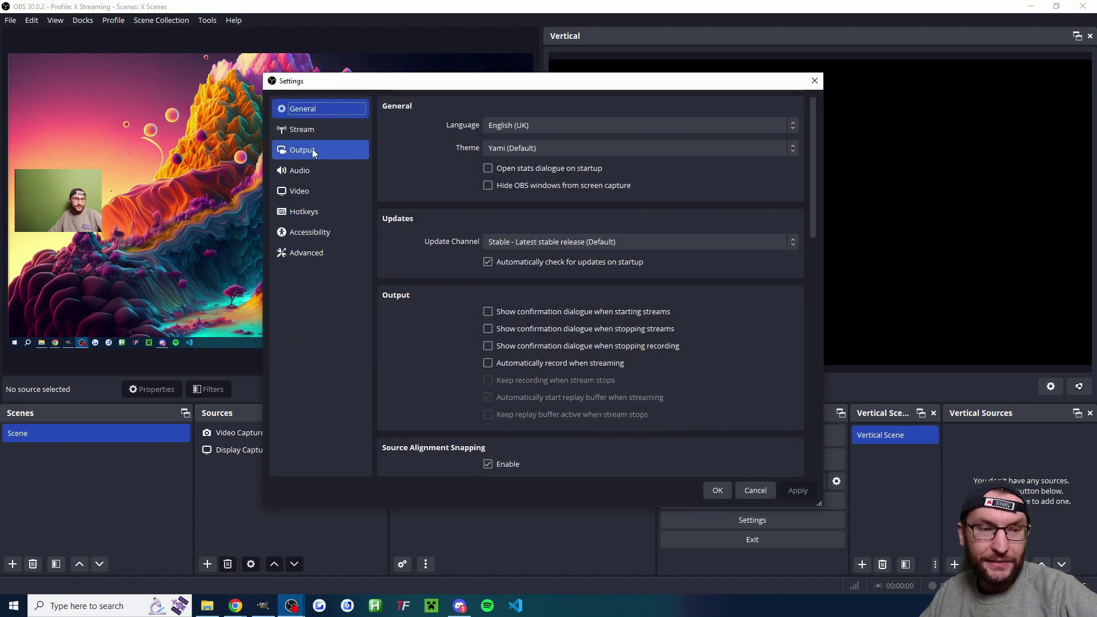
{"action": "left_click", "coordinate": [312, 149]}
{"action": "scroll", "coordinate": [440, 314], "scroll_direction": "down", "scroll_amount": 2}
{"action": "left_click", "coordinate": [491, 417]}
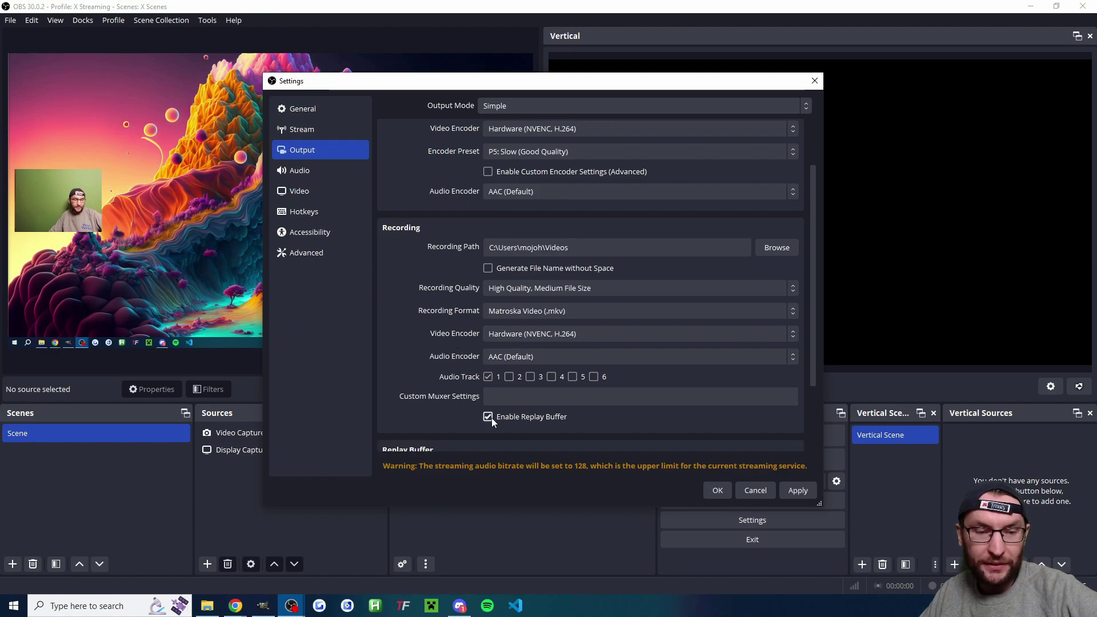
{"action": "scroll", "coordinate": [434, 355], "scroll_direction": "down", "scroll_amount": 3}
{"action": "double_click", "coordinate": [505, 374]}
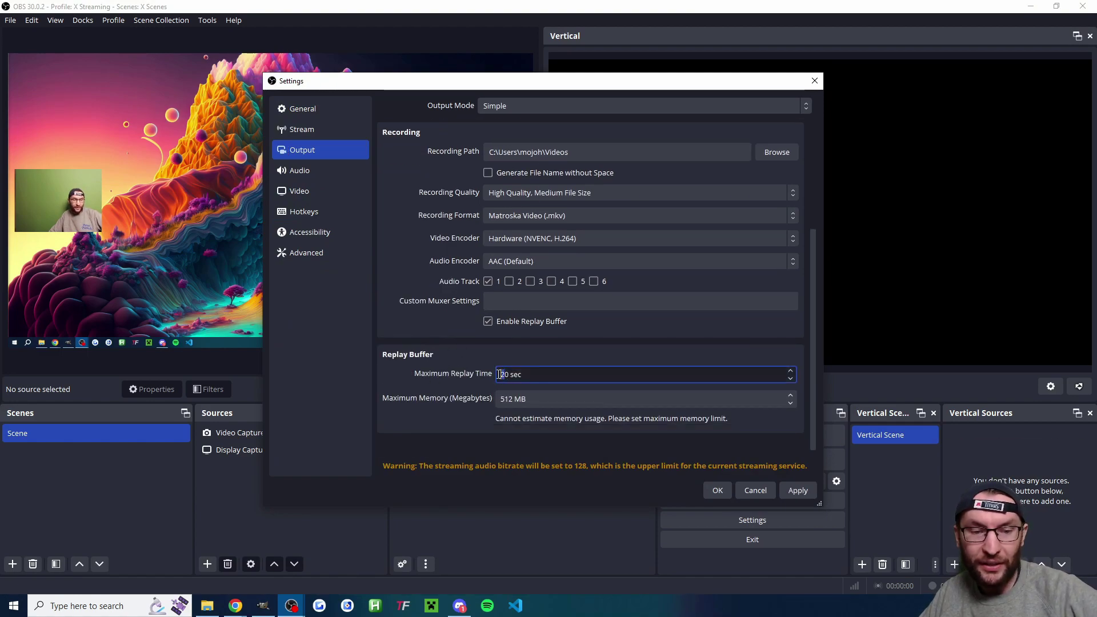
{"action": "type", "text": "60"}
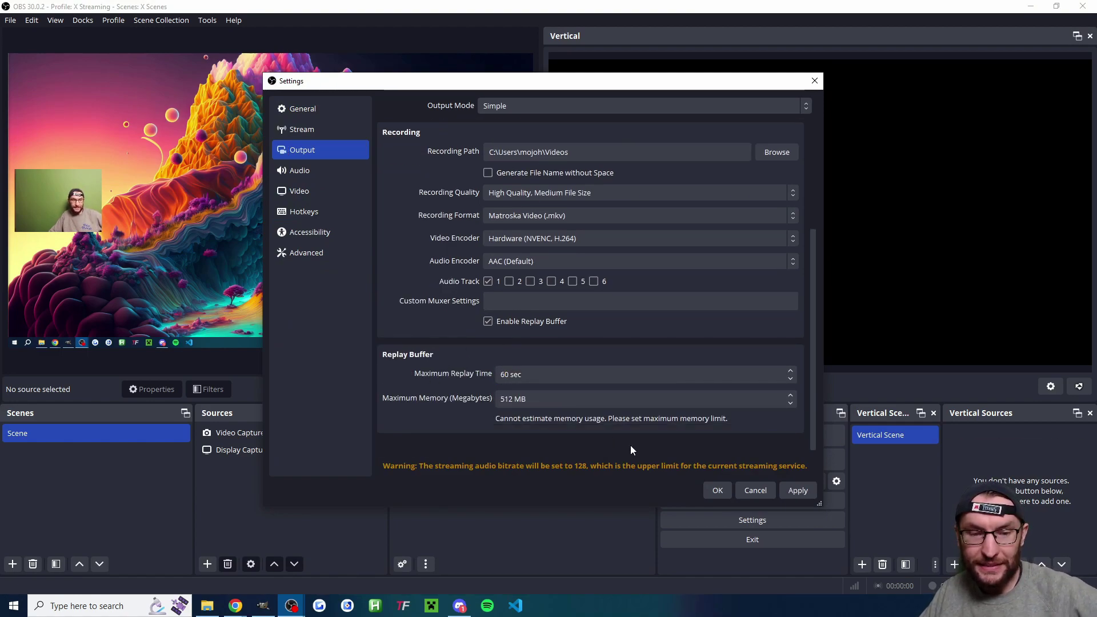
Save the replay buffer settings and disable Twitch in the Vertical canvas streaming destinations.
{"action": "left_click", "coordinate": [717, 491]}
{"action": "left_click", "coordinate": [1050, 386]}
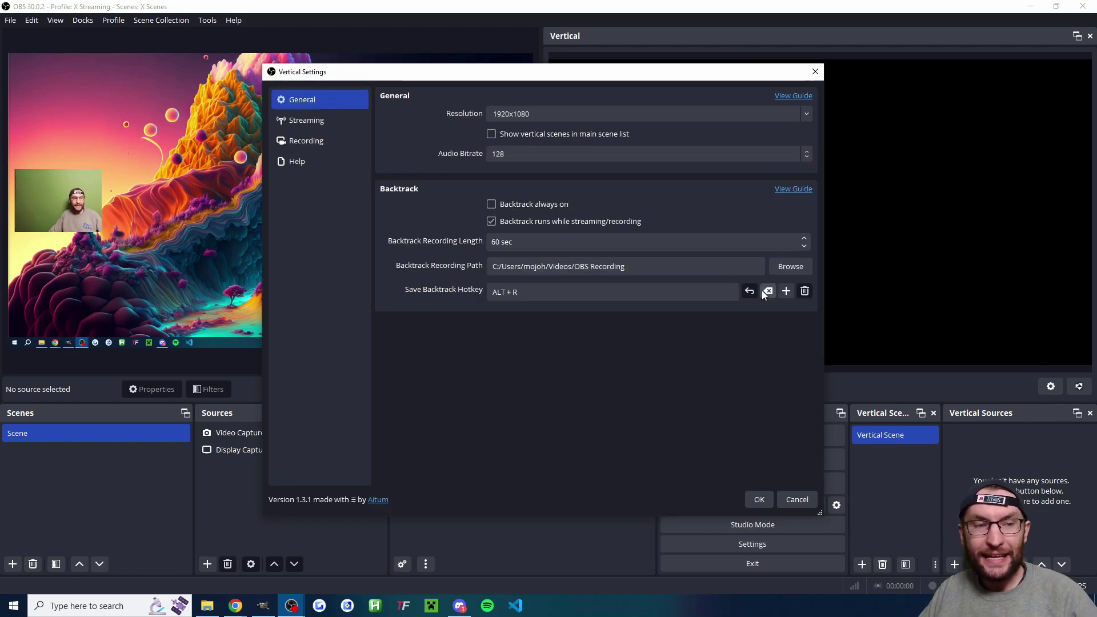
{"action": "left_click", "coordinate": [331, 118]}
{"action": "scroll", "coordinate": [429, 218], "scroll_direction": "up", "scroll_amount": 3}
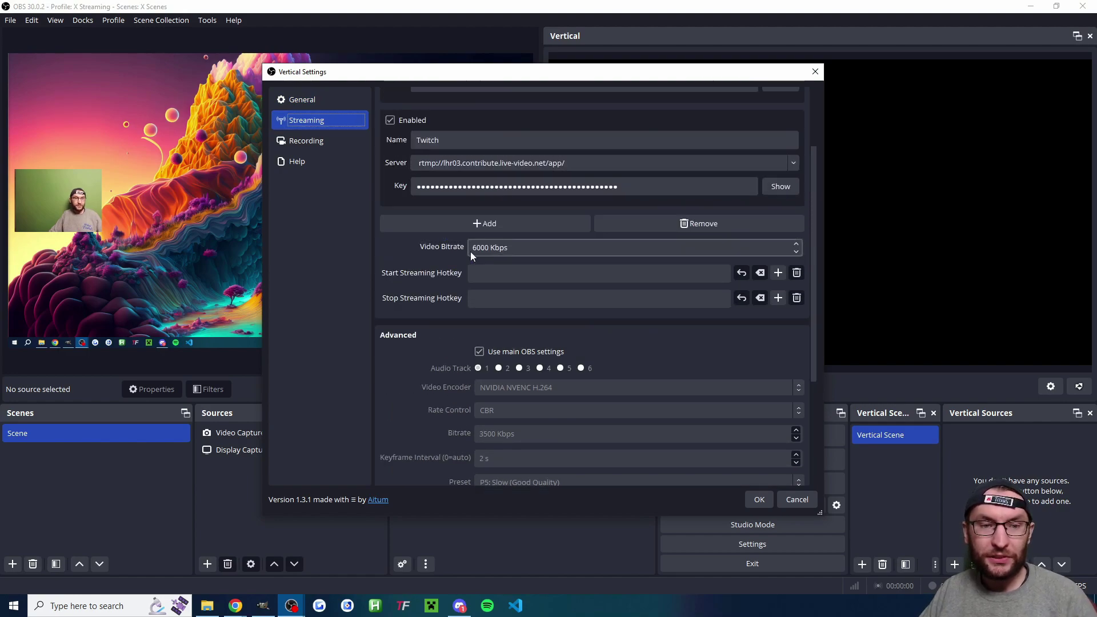
{"action": "scroll", "coordinate": [463, 272], "scroll_direction": "up", "scroll_amount": 3}
{"action": "left_click", "coordinate": [431, 218]}
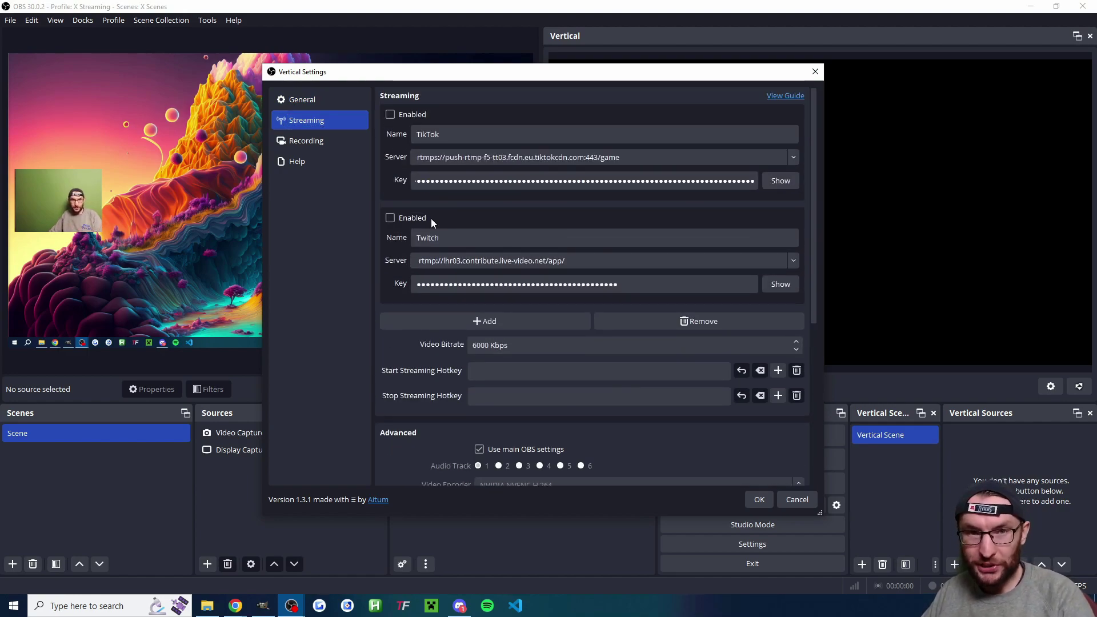
Add a new enabled streaming destination named YouTube.
{"action": "left_click", "coordinate": [486, 321]}
{"action": "left_click", "coordinate": [467, 344]}
{"action": "type", "text": "YouTube"}
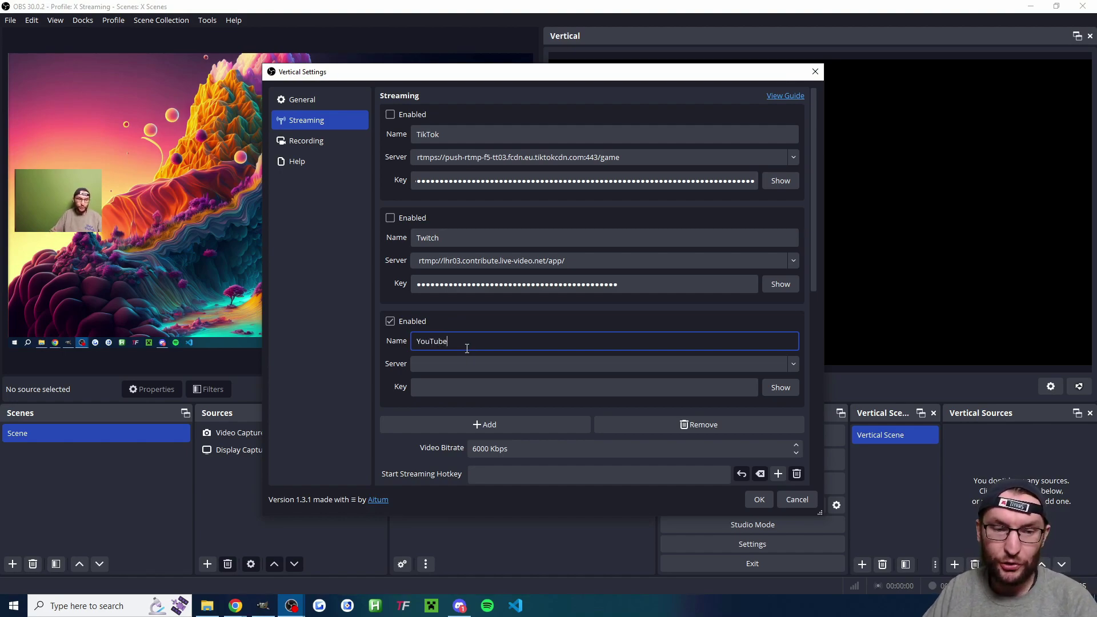
{"action": "scroll", "coordinate": [620, 318], "scroll_direction": "down", "scroll_amount": 3}
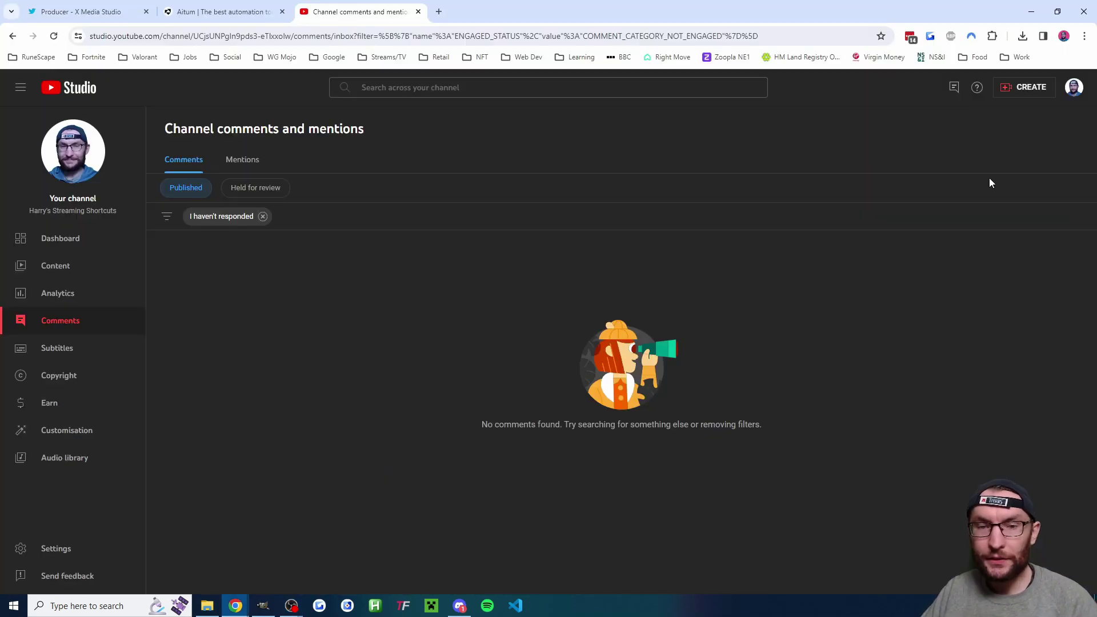
Schedule a YouTube live stream reusing previous settings, starting 14 Dec 2023 at 04:00.
{"action": "left_click", "coordinate": [1024, 95]}
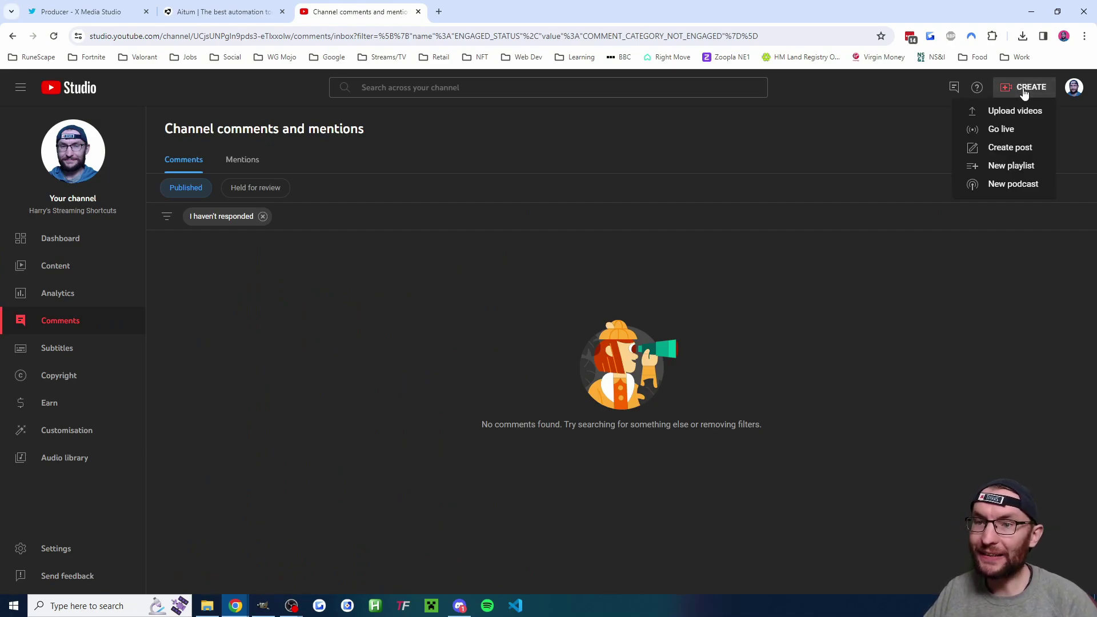
{"action": "left_click", "coordinate": [1020, 131]}
{"action": "left_click", "coordinate": [1017, 129]}
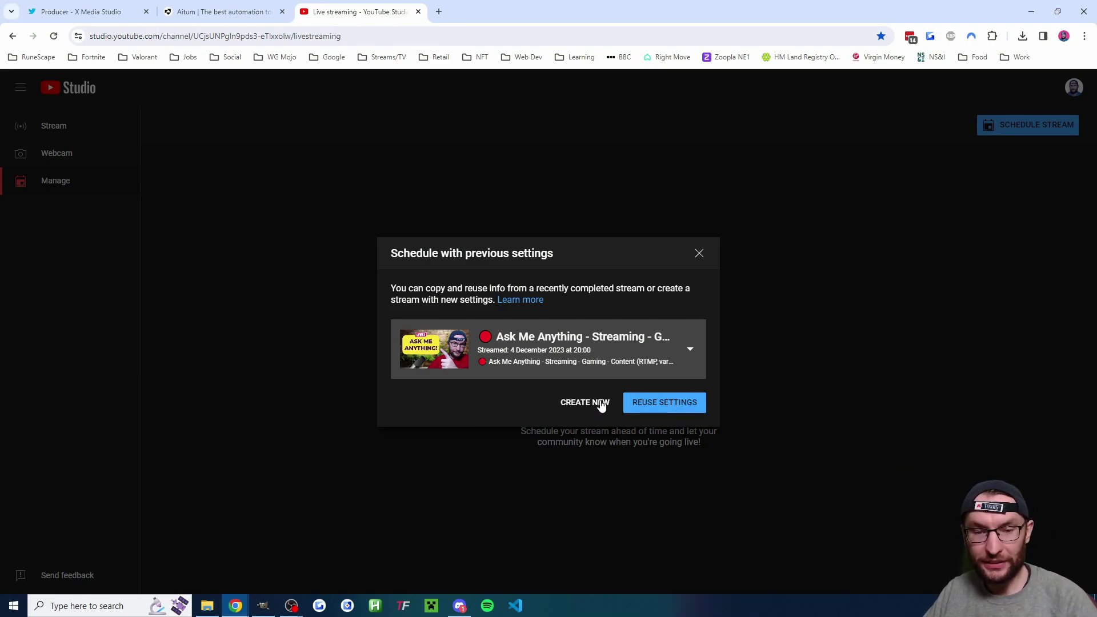
{"action": "left_click", "coordinate": [685, 409]}
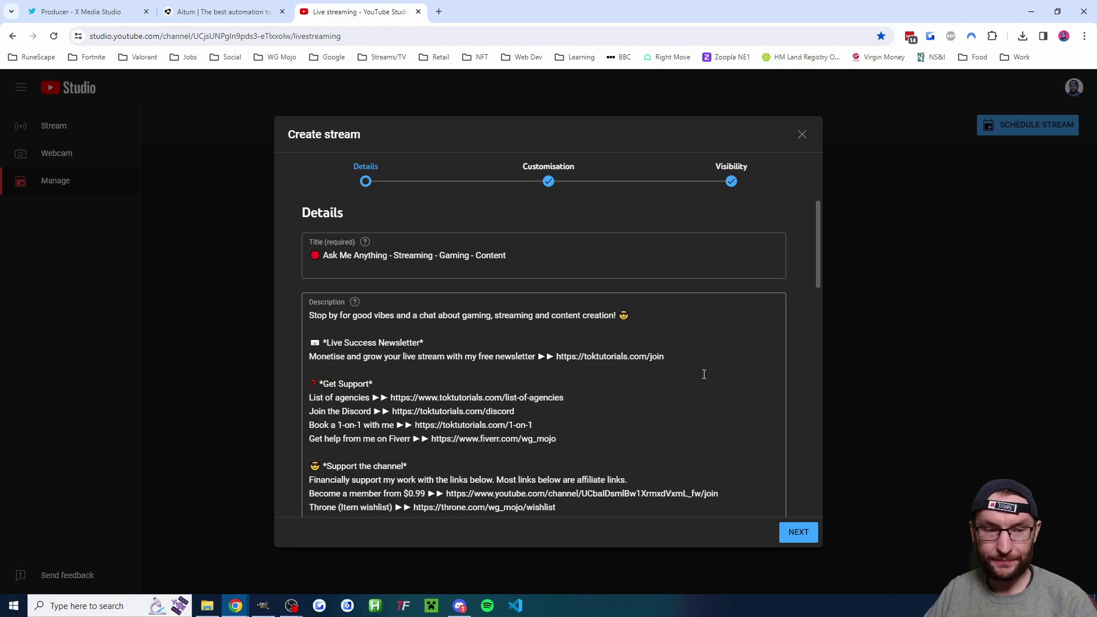
{"action": "left_click", "coordinate": [730, 172]}
{"action": "left_click", "coordinate": [448, 419]}
{"action": "scroll", "coordinate": [451, 320], "scroll_direction": "down", "scroll_amount": 2}
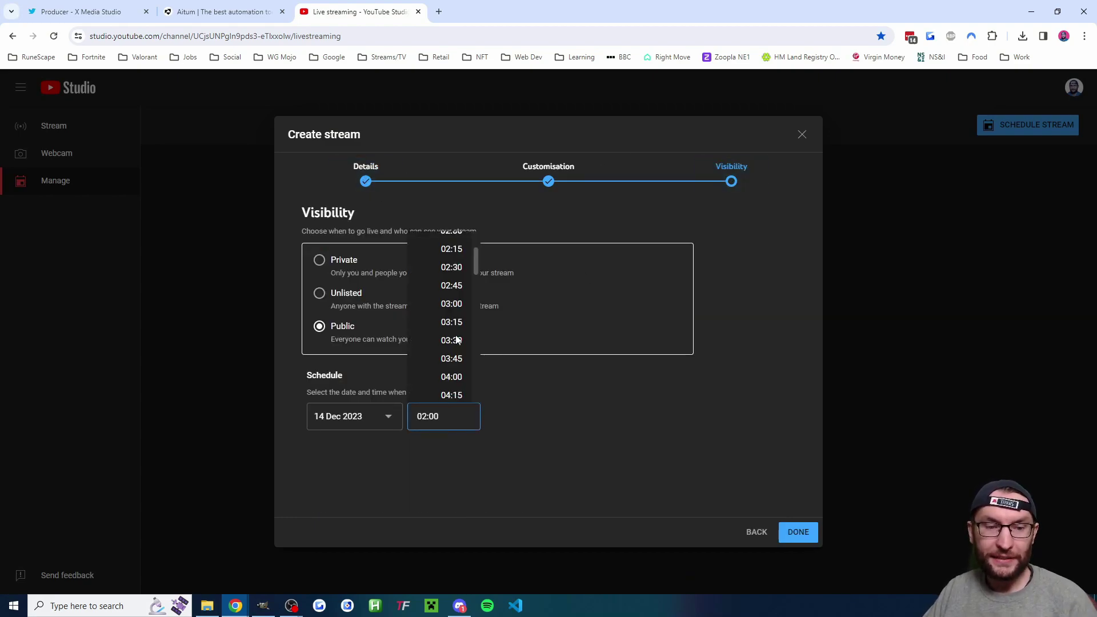
{"action": "left_click", "coordinate": [449, 331]}
{"action": "left_click", "coordinate": [791, 536]}
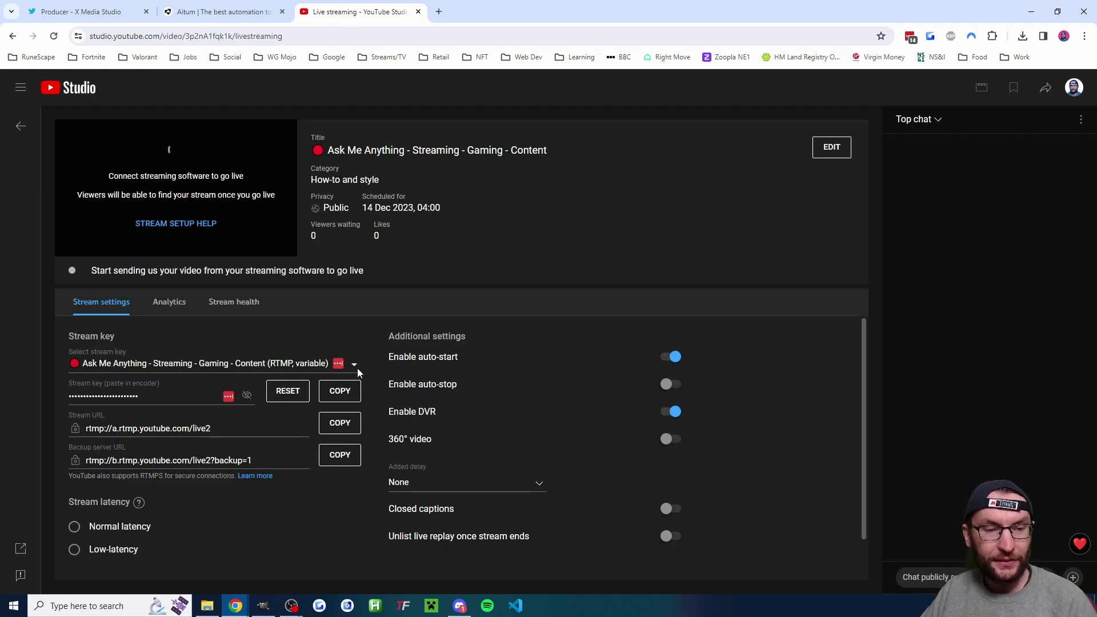
Choose the Default stream key and paste it into OBS's YouTube Key field.
{"action": "left_click", "coordinate": [354, 366]}
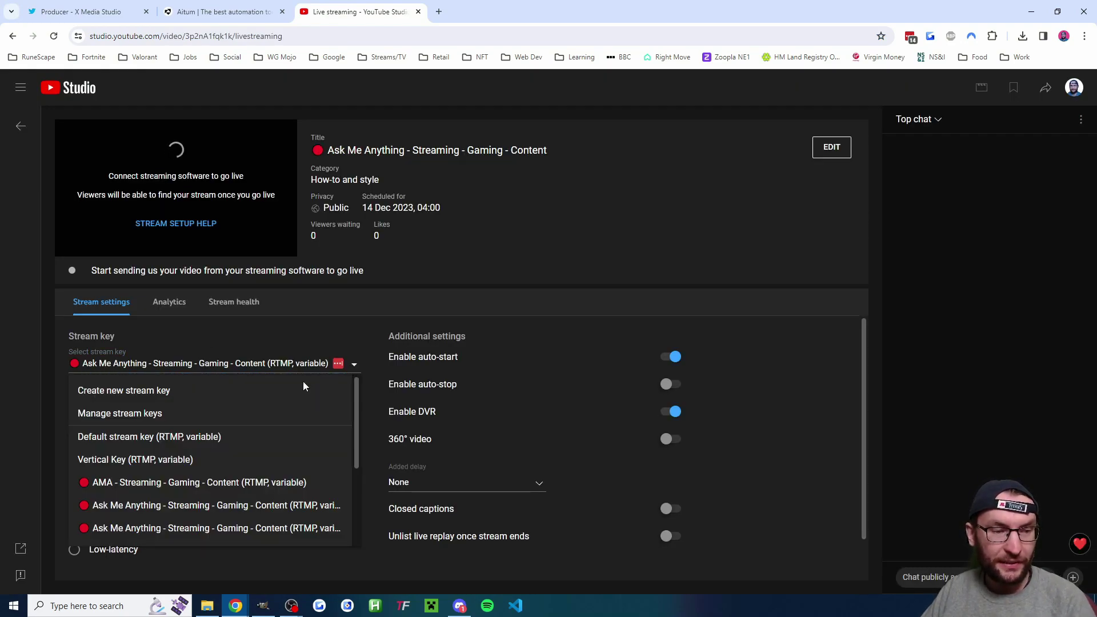
{"action": "left_click", "coordinate": [170, 443]}
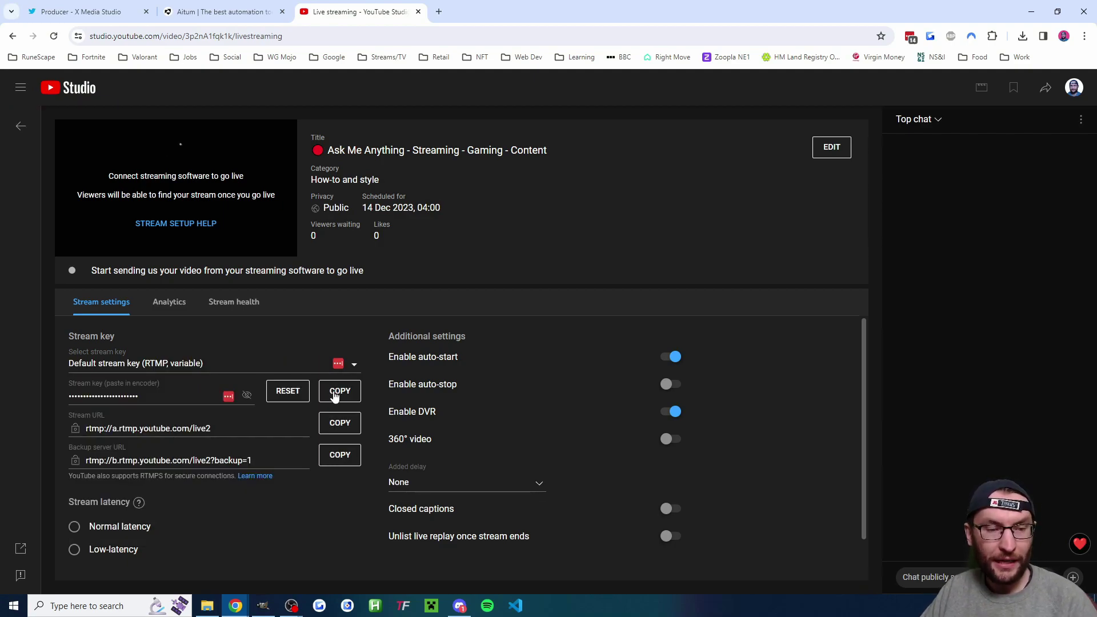
{"action": "left_click", "coordinate": [341, 392]}
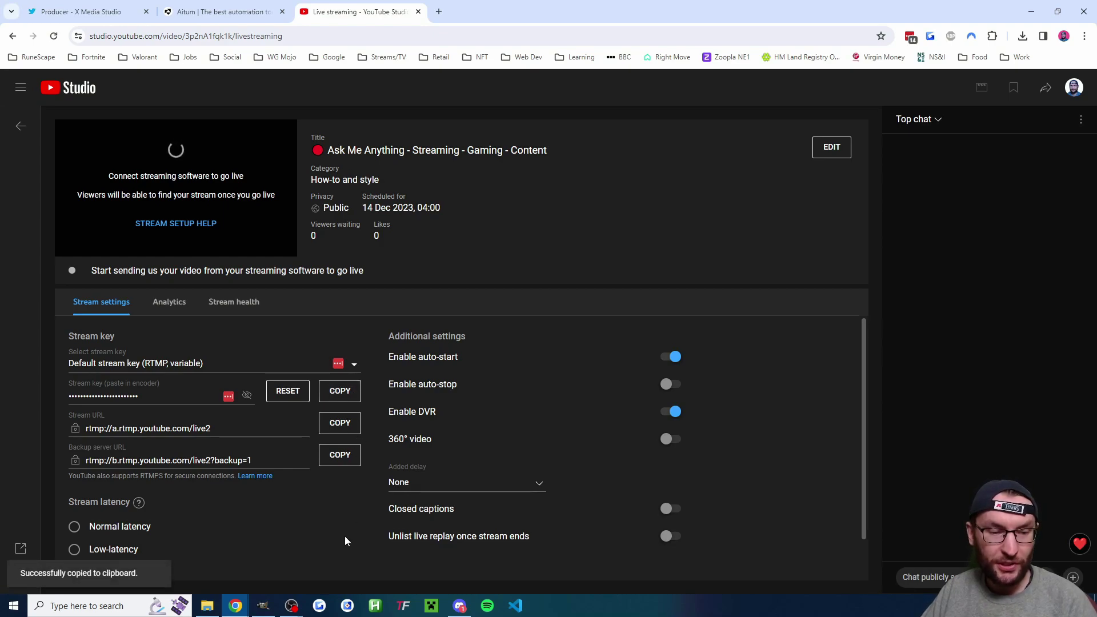
{"action": "mouse_move", "coordinate": [289, 608]}
{"action": "left_click", "coordinate": [324, 557]}
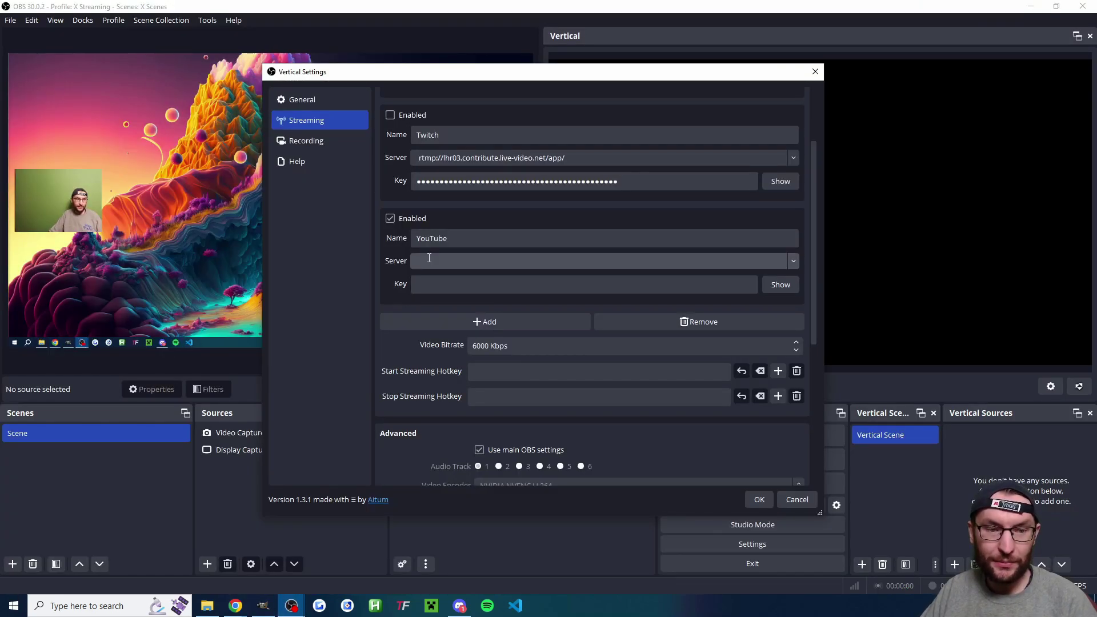
{"action": "left_click", "coordinate": [450, 285]}
{"action": "key", "text": "ctrl+v"}
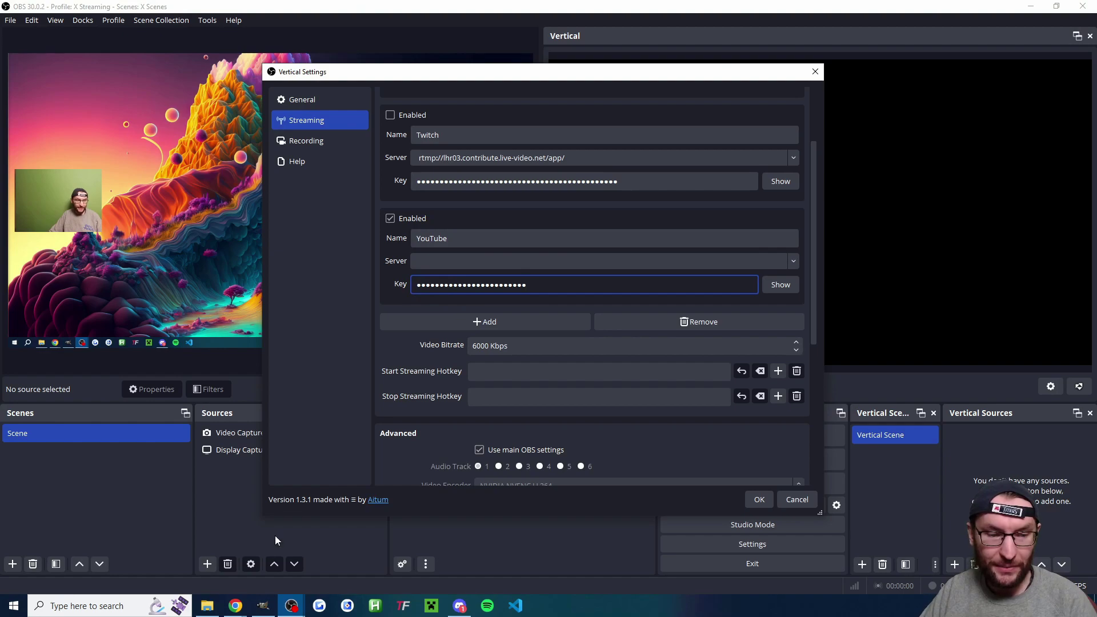
Copy the Stream URL from YouTube Studio.
{"action": "mouse_move", "coordinate": [235, 606]}
{"action": "left_click", "coordinate": [269, 539]}
{"action": "left_click", "coordinate": [66, 426]}
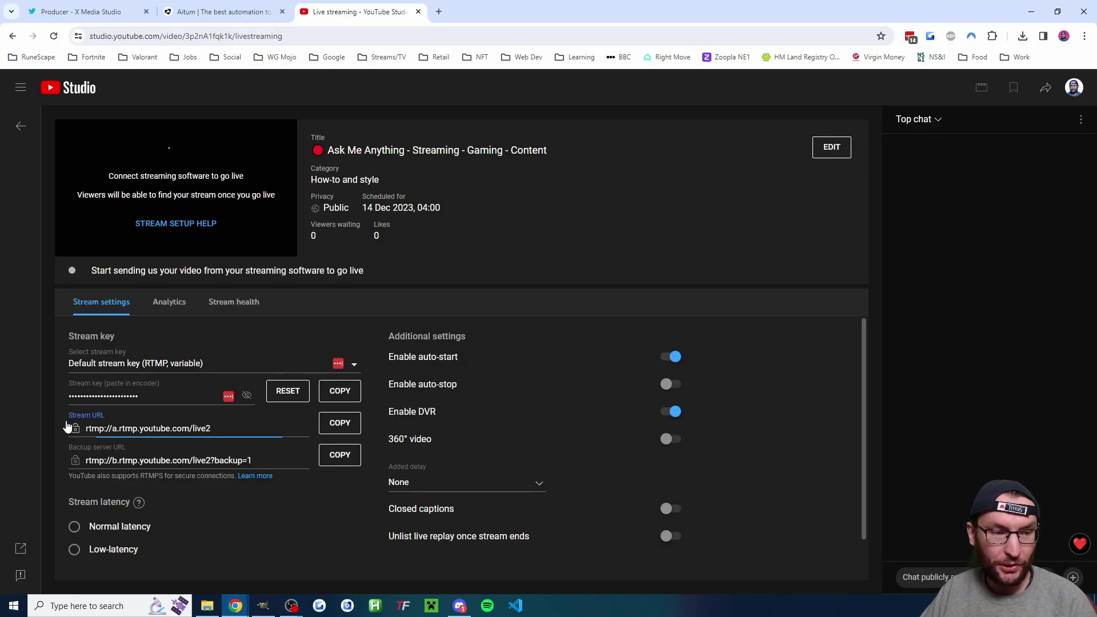
{"action": "left_click", "coordinate": [343, 427]}
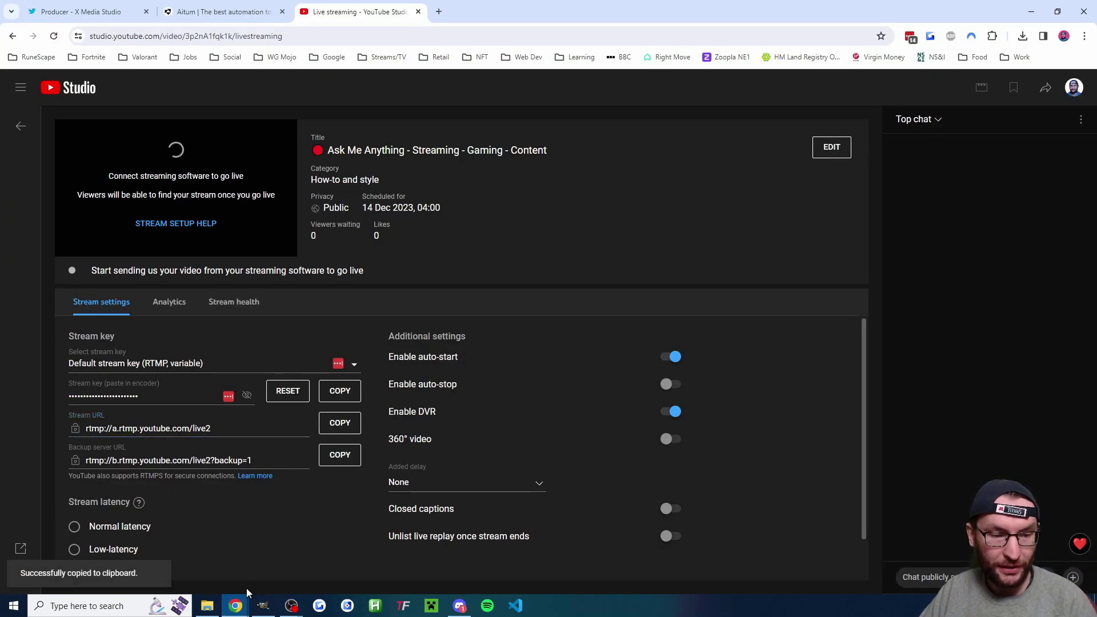
Paste rtmp://a.rtmp.youtube.com/live2 into the YouTube destination's Server field.
{"action": "mouse_move", "coordinate": [253, 590]}
{"action": "mouse_move", "coordinate": [292, 604]}
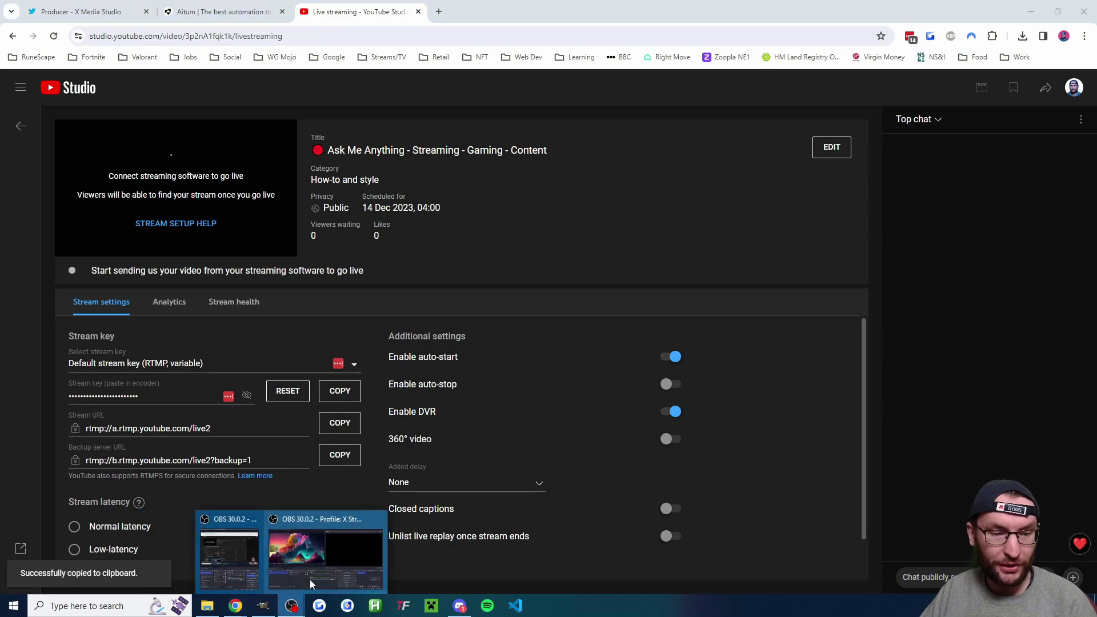
{"action": "left_click", "coordinate": [343, 550]}
{"action": "left_click", "coordinate": [442, 264]}
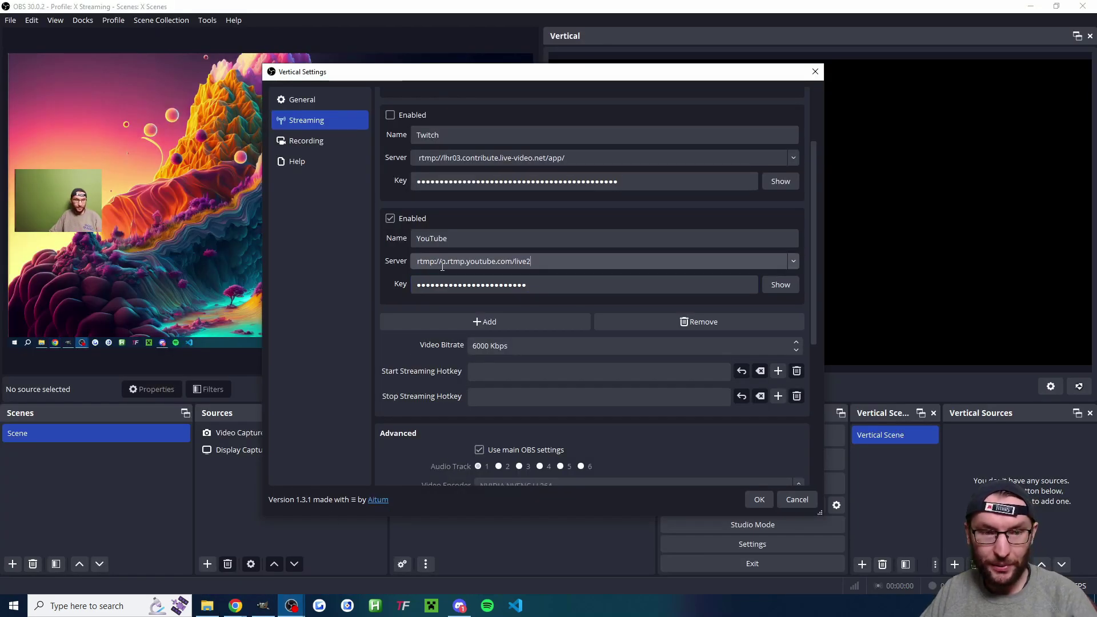
Confirm the Vertical stream's video bitrate is 6000 Kbps.
{"action": "scroll", "coordinate": [386, 291], "scroll_direction": "down", "scroll_amount": 3}
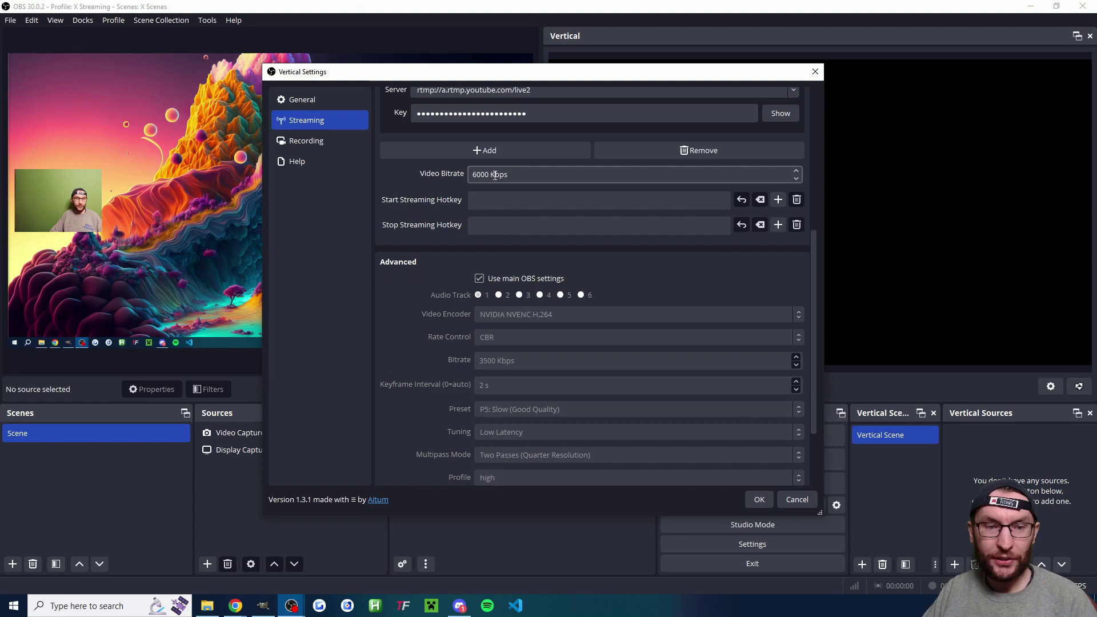
{"action": "left_click", "coordinate": [467, 176]}
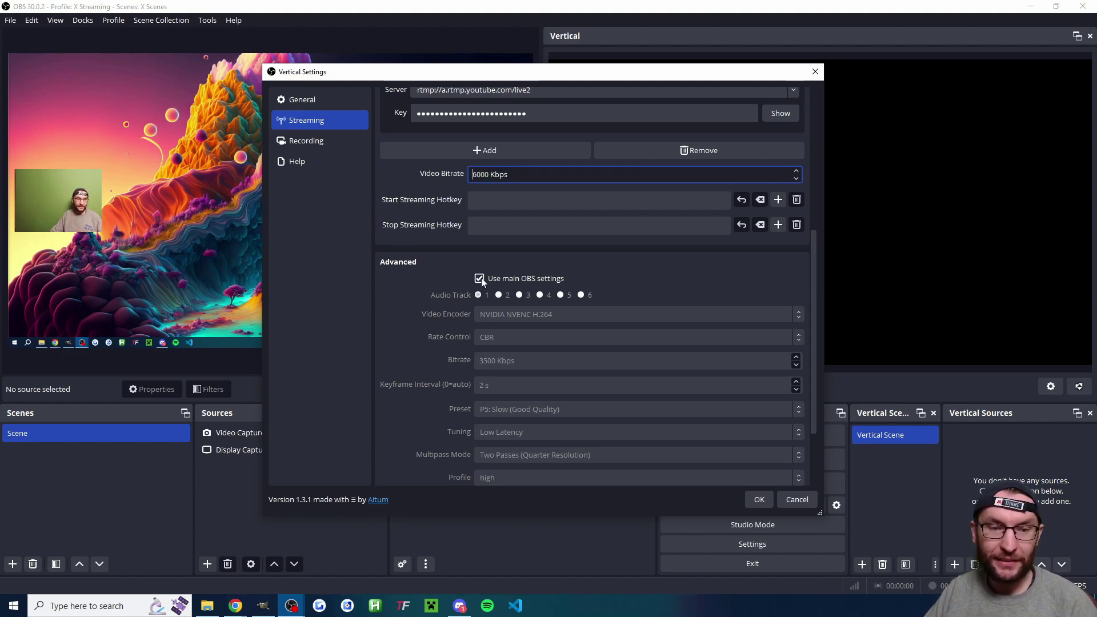
{"action": "scroll", "coordinate": [452, 259], "scroll_direction": "down", "scroll_amount": 2}
{"action": "scroll", "coordinate": [439, 264], "scroll_direction": "up", "scroll_amount": 4}
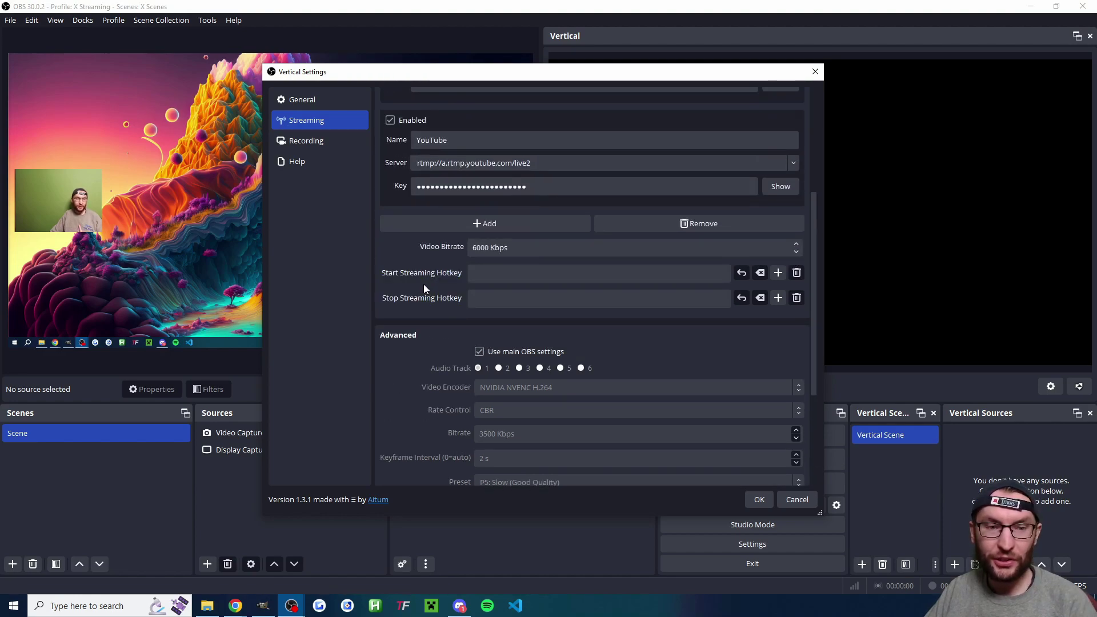
{"action": "scroll", "coordinate": [423, 283], "scroll_direction": "up", "scroll_amount": 5}
{"action": "scroll", "coordinate": [571, 343], "scroll_direction": "down", "scroll_amount": 3}
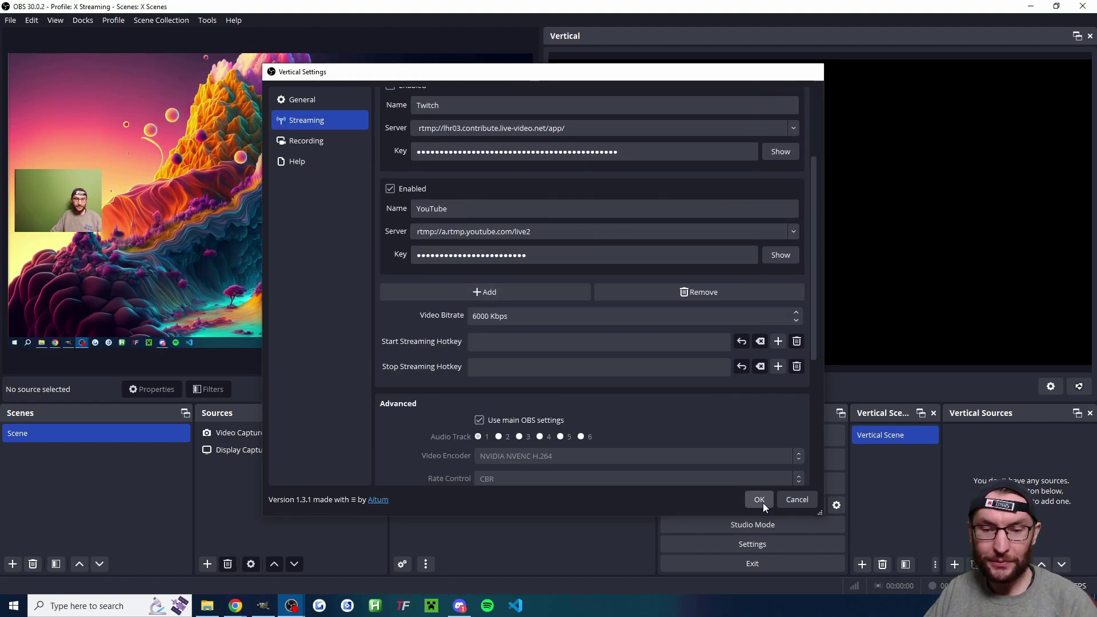
Save the vertical settings and add the existing Display Capture to the Vertical scene.
{"action": "left_click", "coordinate": [760, 501]}
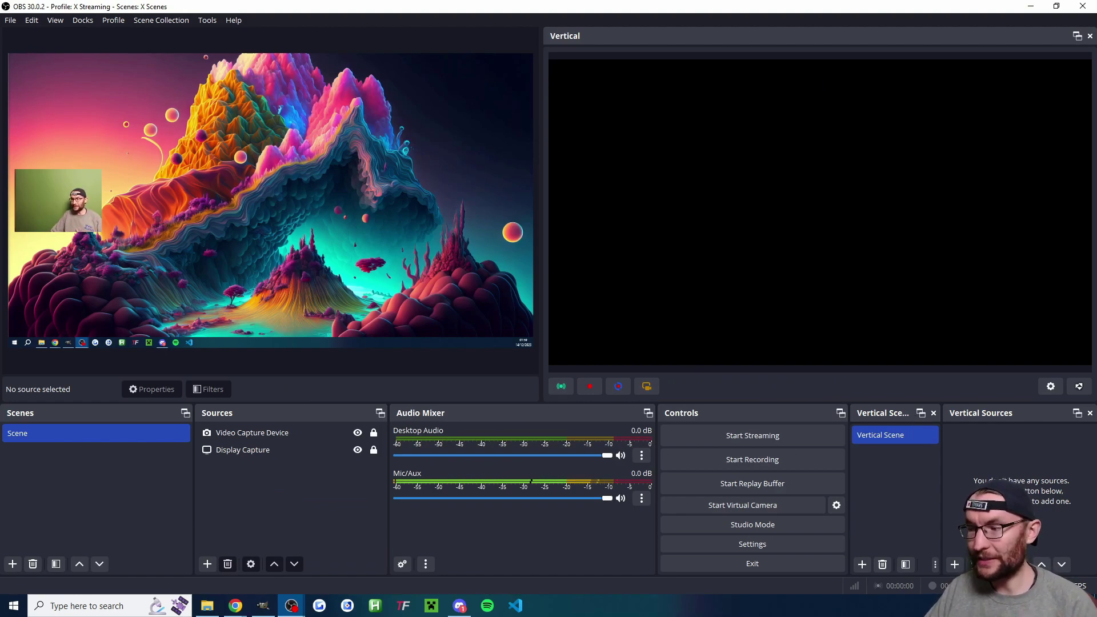
{"action": "left_click", "coordinate": [954, 564]}
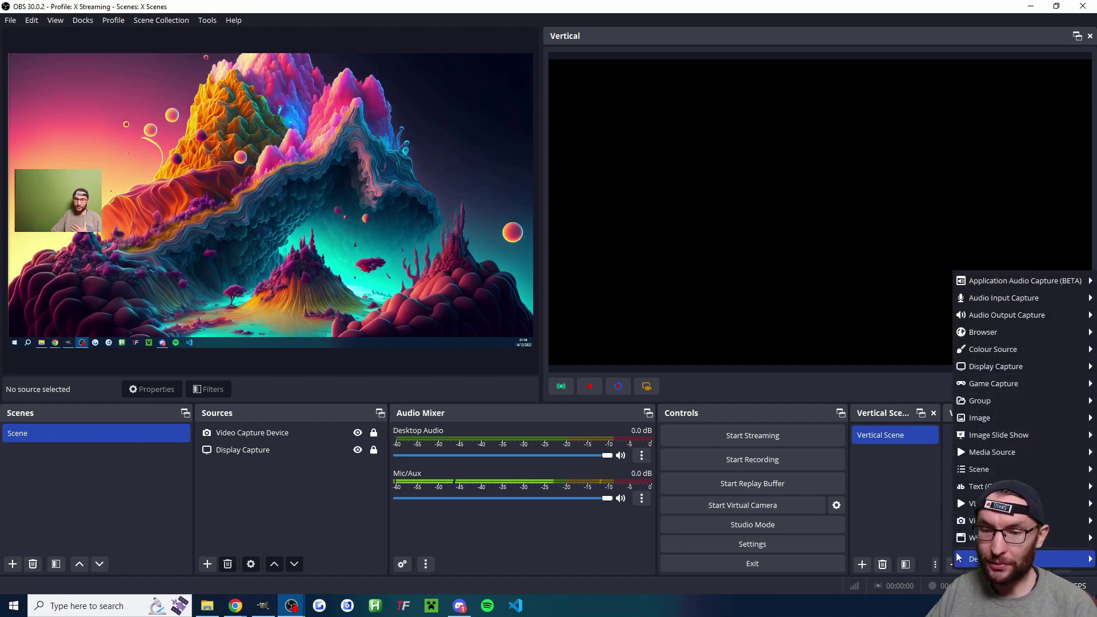
{"action": "mouse_move", "coordinate": [993, 368]}
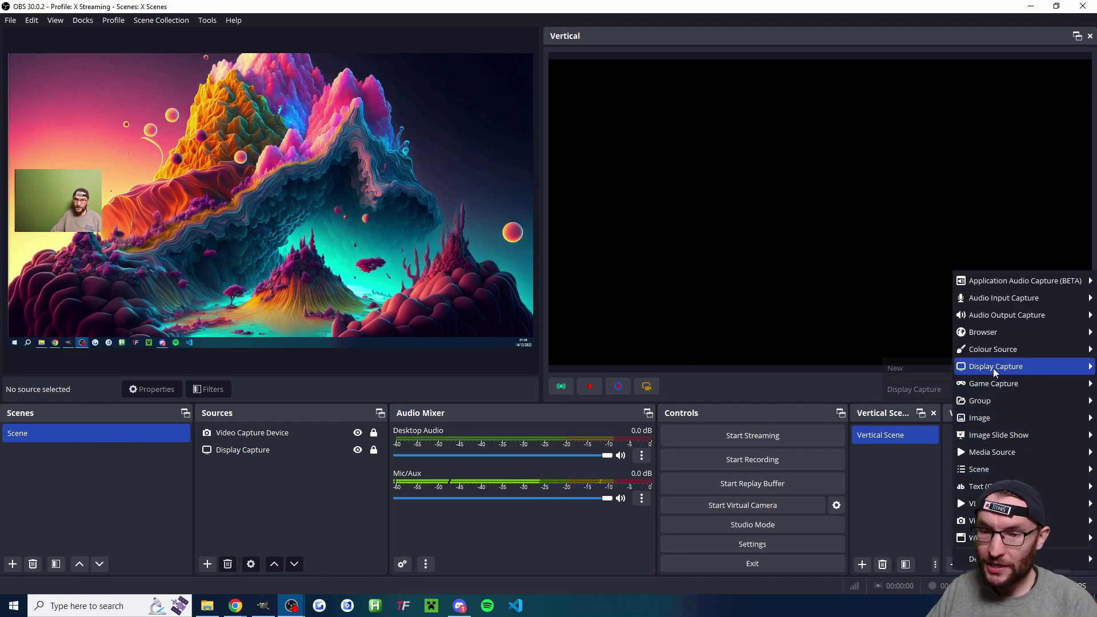
{"action": "left_click", "coordinate": [928, 390]}
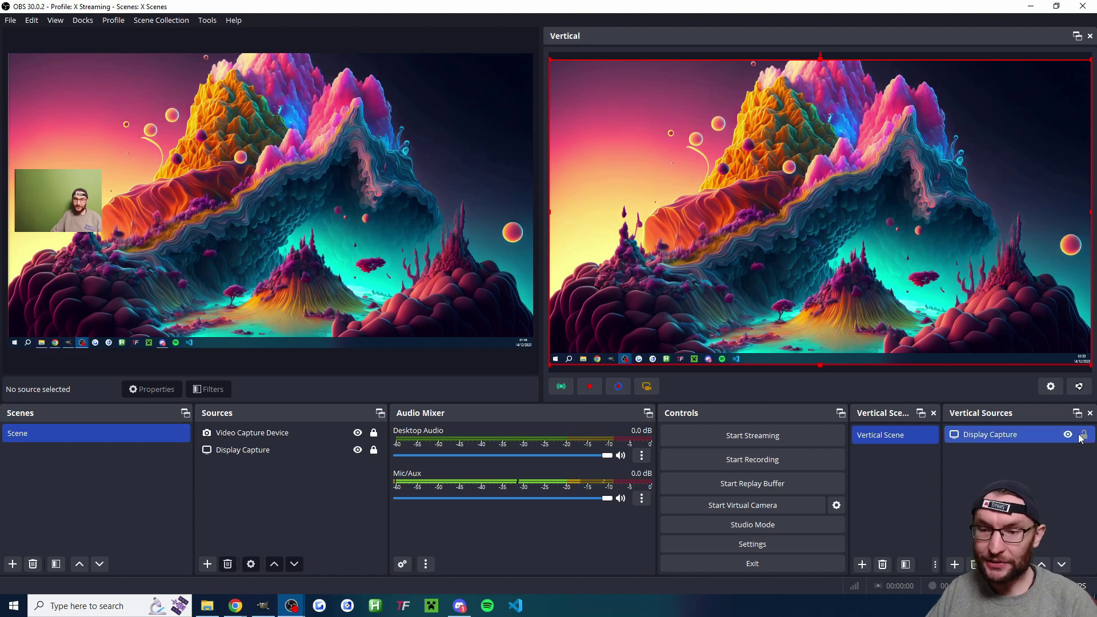
Add the existing Video Capture Device webcam to the Vertical scene.
{"action": "left_click", "coordinate": [1060, 460]}
{"action": "left_click", "coordinate": [954, 564]}
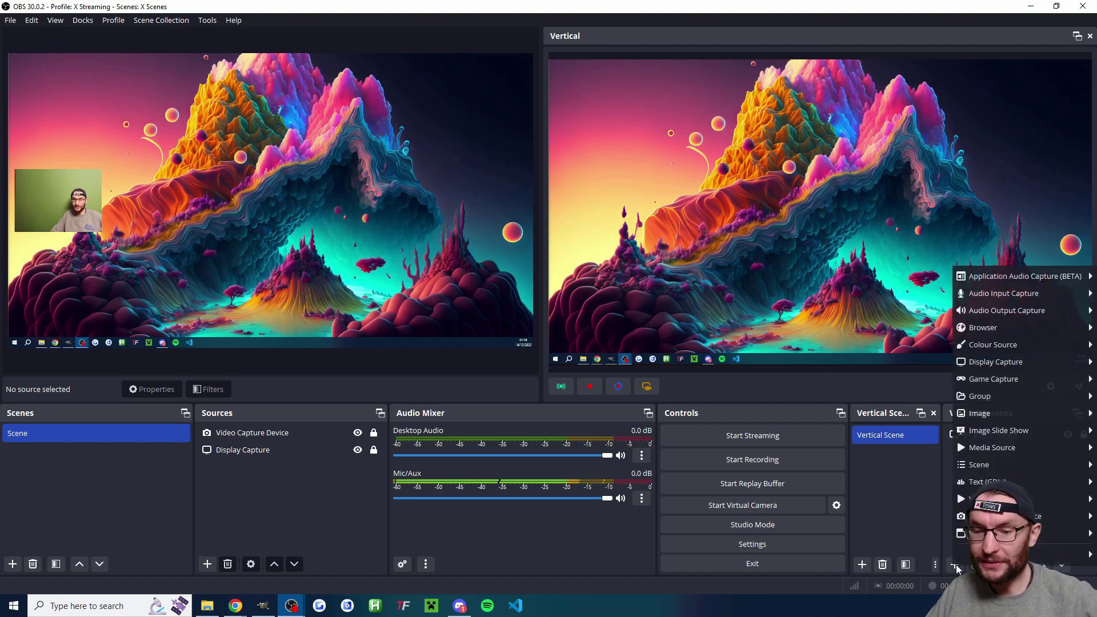
{"action": "mouse_move", "coordinate": [971, 515]}
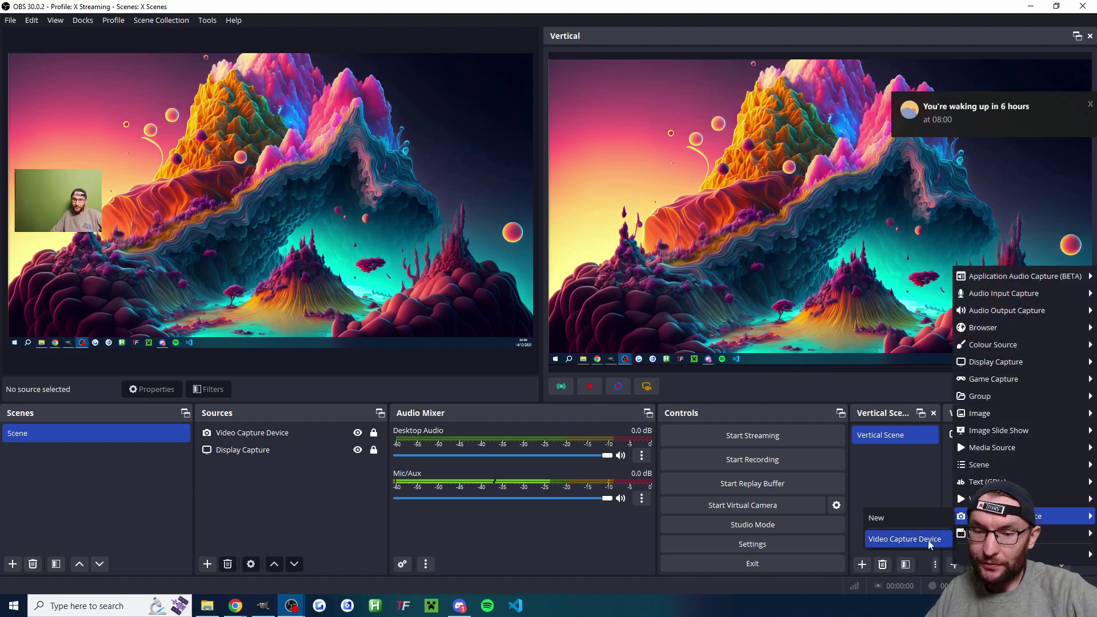
{"action": "left_click", "coordinate": [928, 540]}
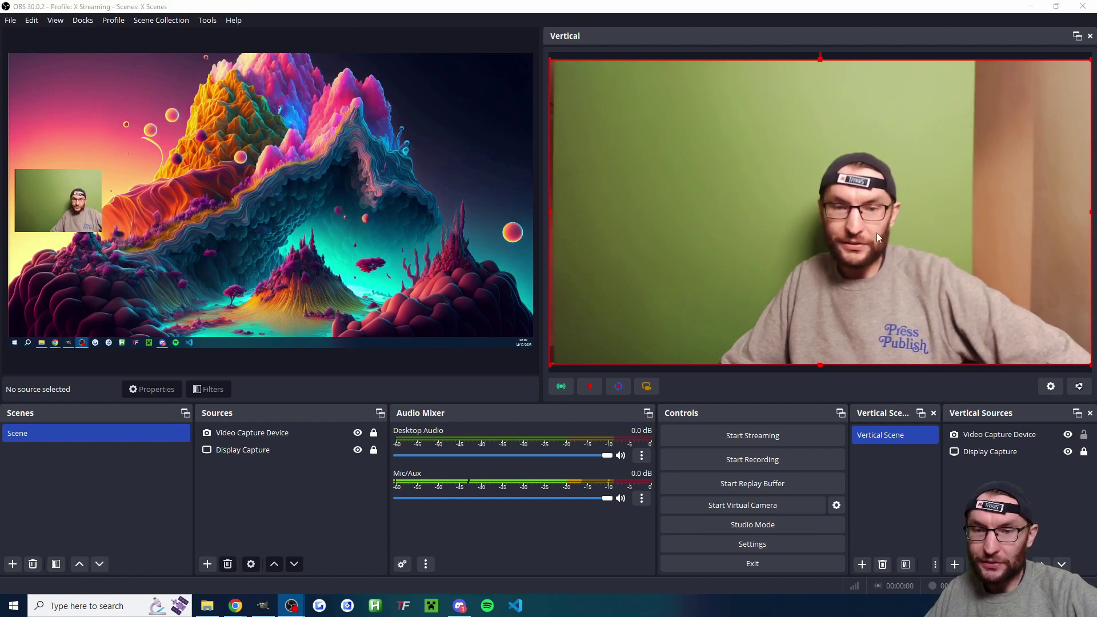
Shrink the webcam in the Vertical preview to a small box and centre it horizontally.
{"action": "left_click", "coordinate": [985, 435]}
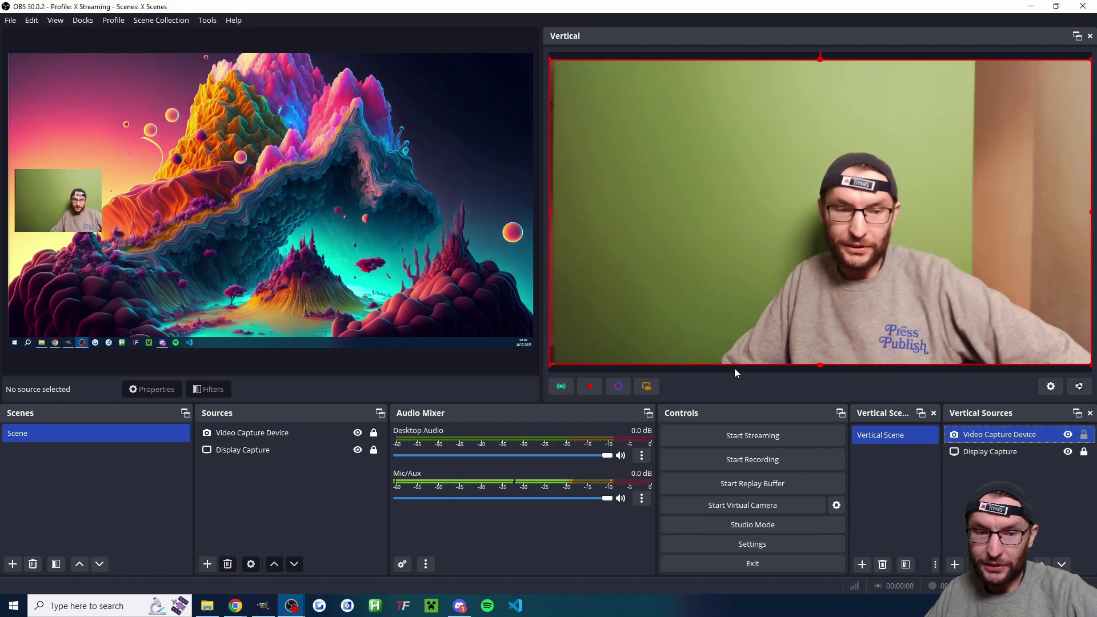
{"action": "left_click_drag", "start_coordinate": [735, 365], "coordinate": [638, 129]}
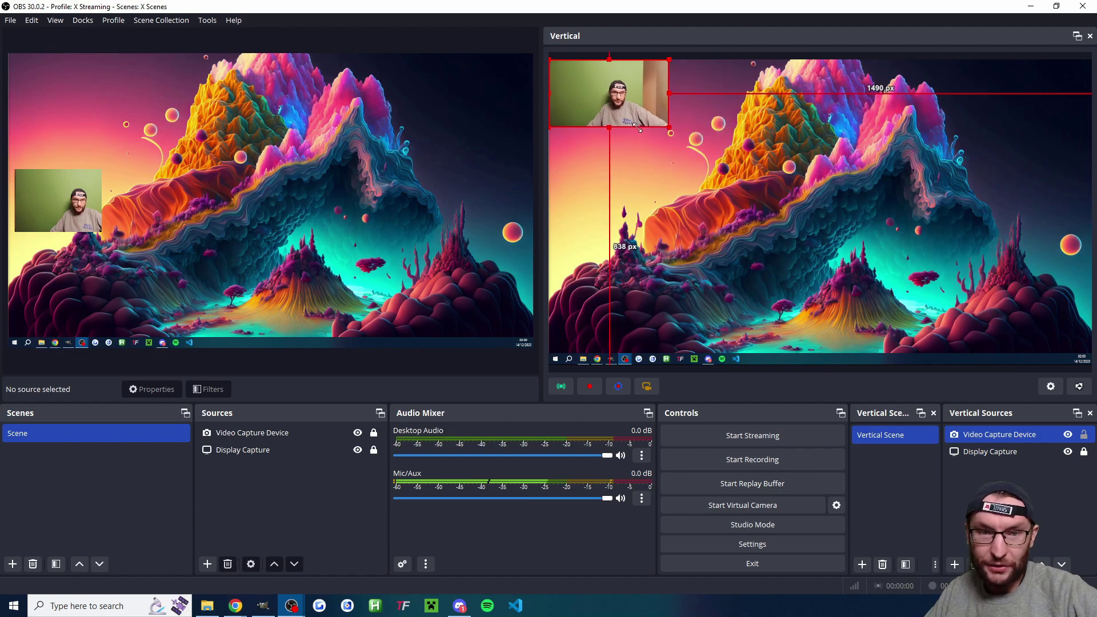
{"action": "left_click_drag", "start_coordinate": [589, 89], "coordinate": [595, 202]}
{"action": "right_click", "coordinate": [595, 202]}
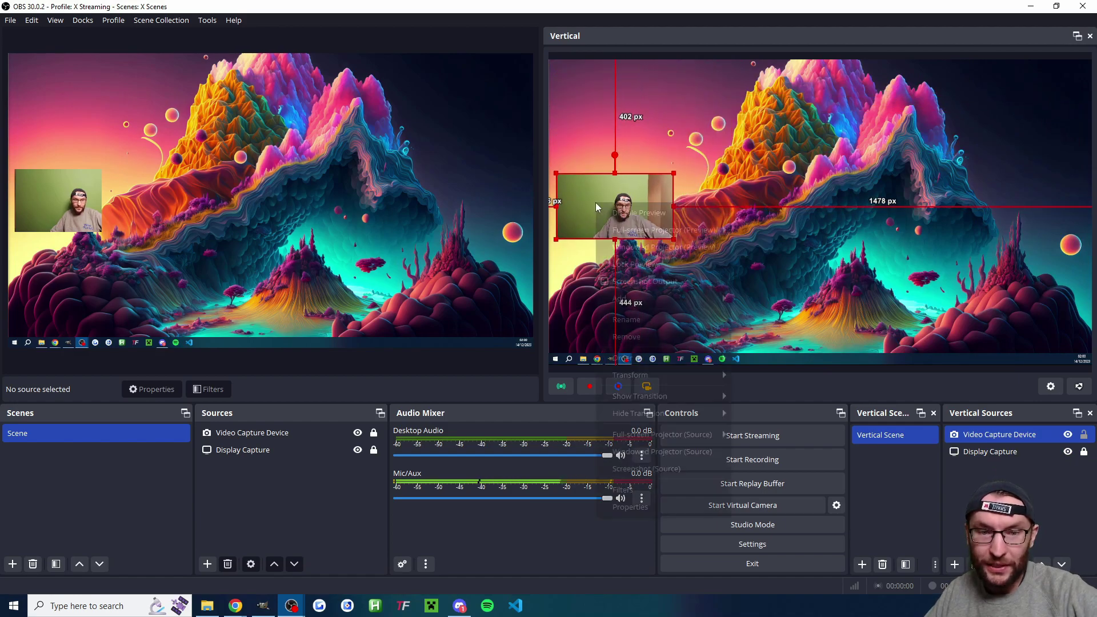
{"action": "mouse_move", "coordinate": [689, 375]}
{"action": "left_click", "coordinate": [766, 575]}
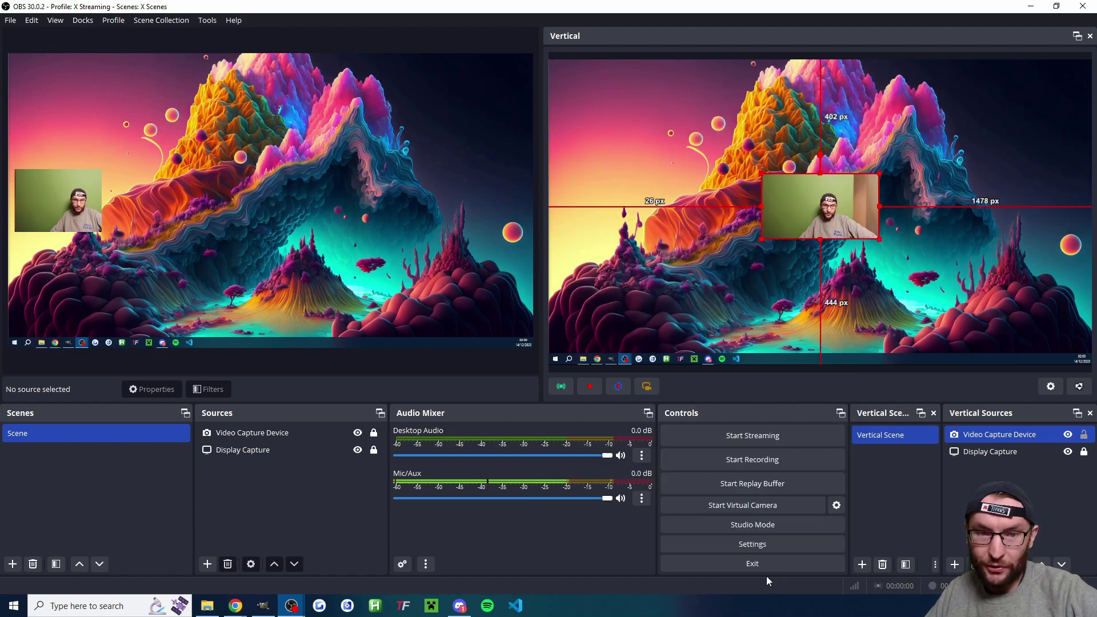
Move the webcam box back to the left edge and centre it vertically.
{"action": "left_click_drag", "start_coordinate": [811, 205], "coordinate": [604, 206]}
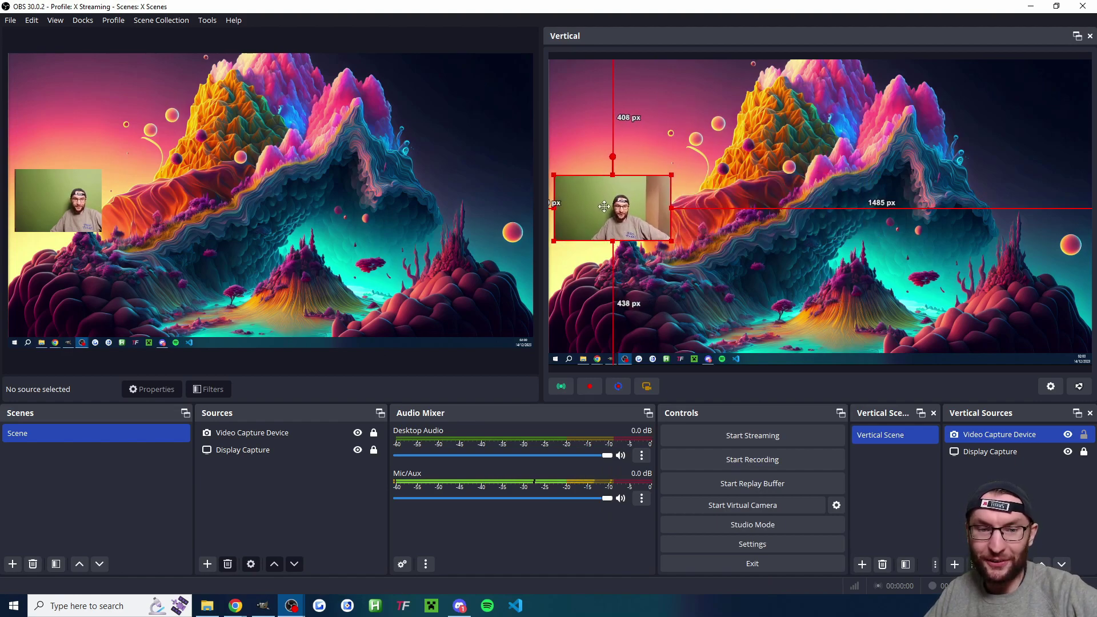
{"action": "right_click", "coordinate": [597, 203]}
{"action": "mouse_move", "coordinate": [693, 375]}
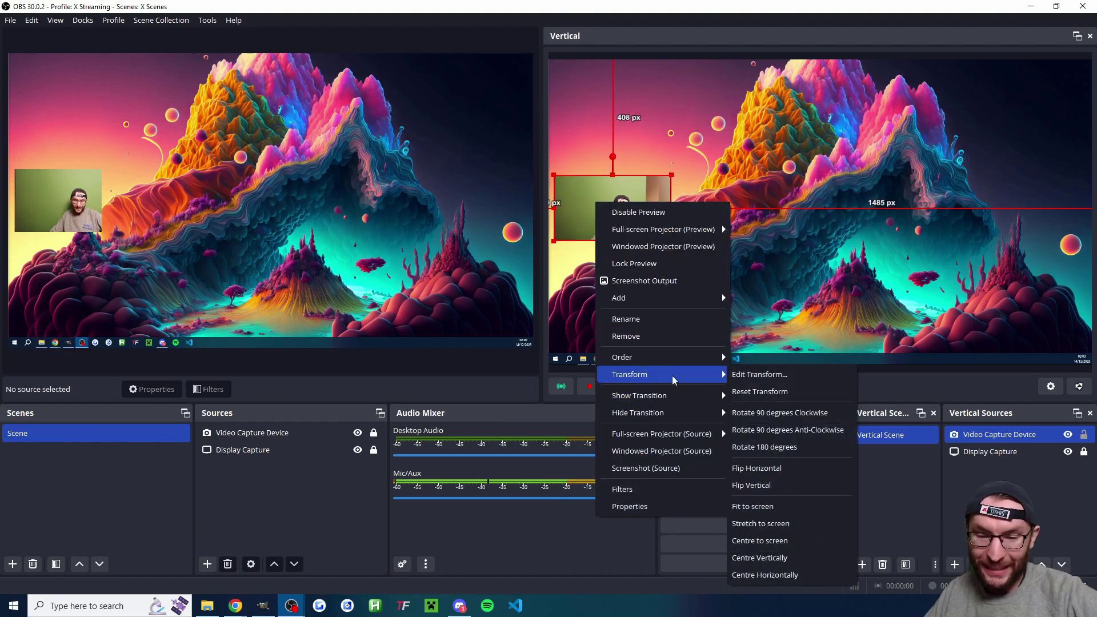
{"action": "left_click", "coordinate": [785, 562]}
{"action": "left_click", "coordinate": [920, 460]}
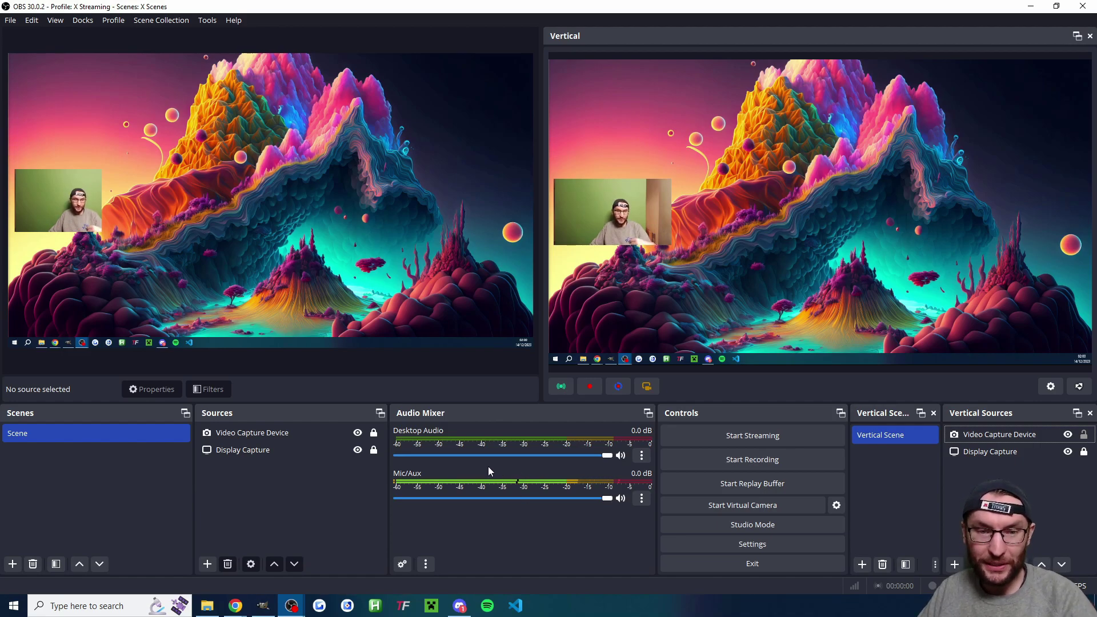
Go to X Media Studio's Producer Broadcasts list and start a new broadcast.
{"action": "mouse_move", "coordinate": [235, 605]}
{"action": "left_click", "coordinate": [257, 480]}
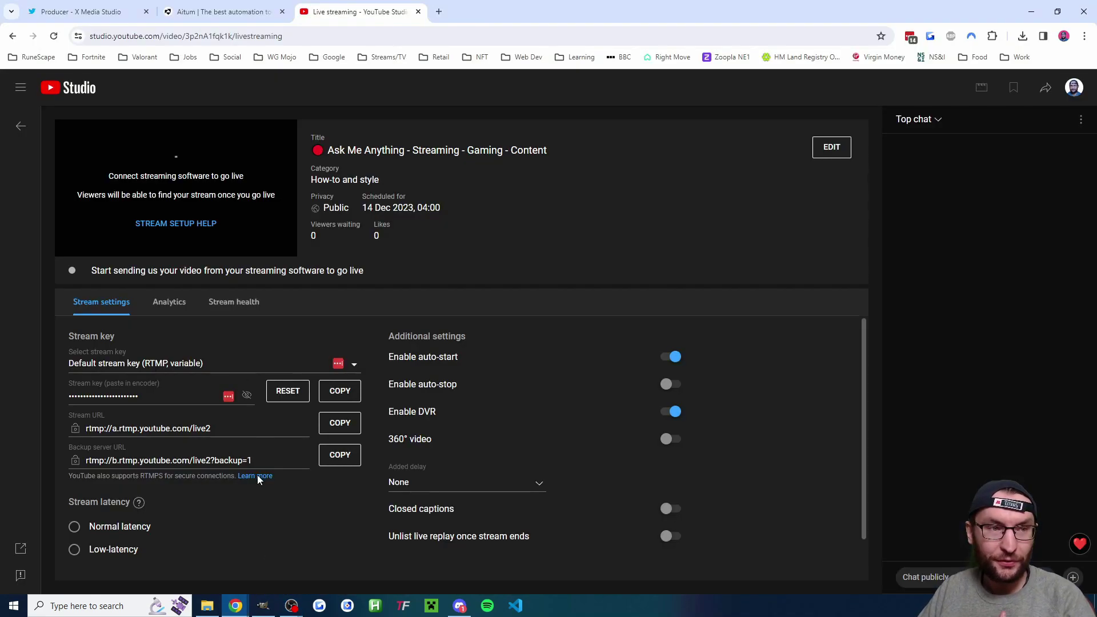
{"action": "left_click", "coordinate": [86, 11]}
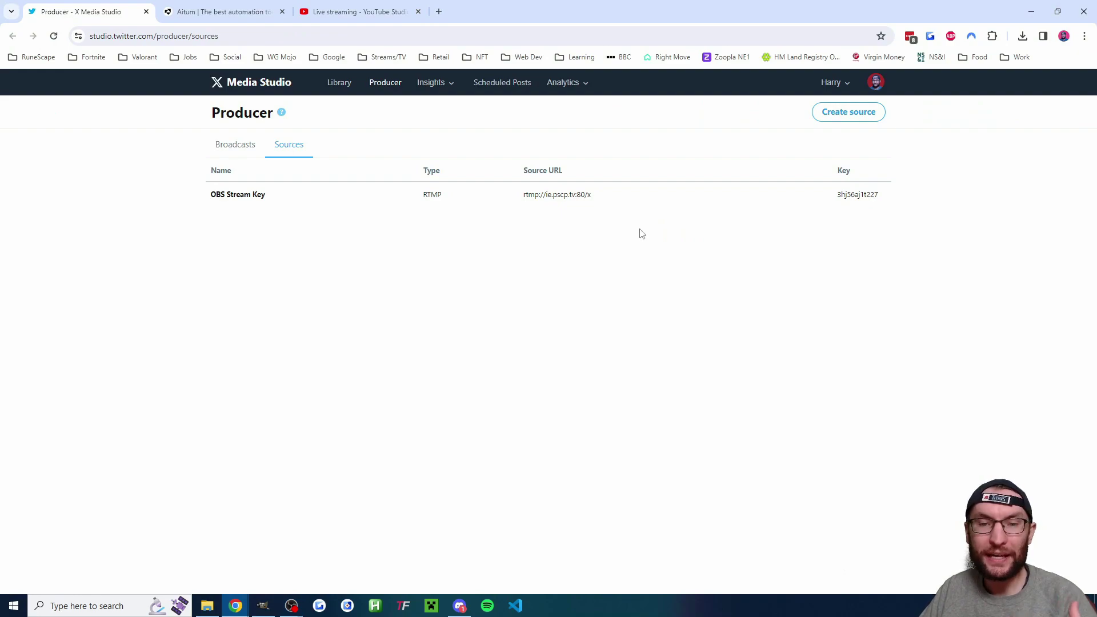
{"action": "left_click", "coordinate": [224, 149]}
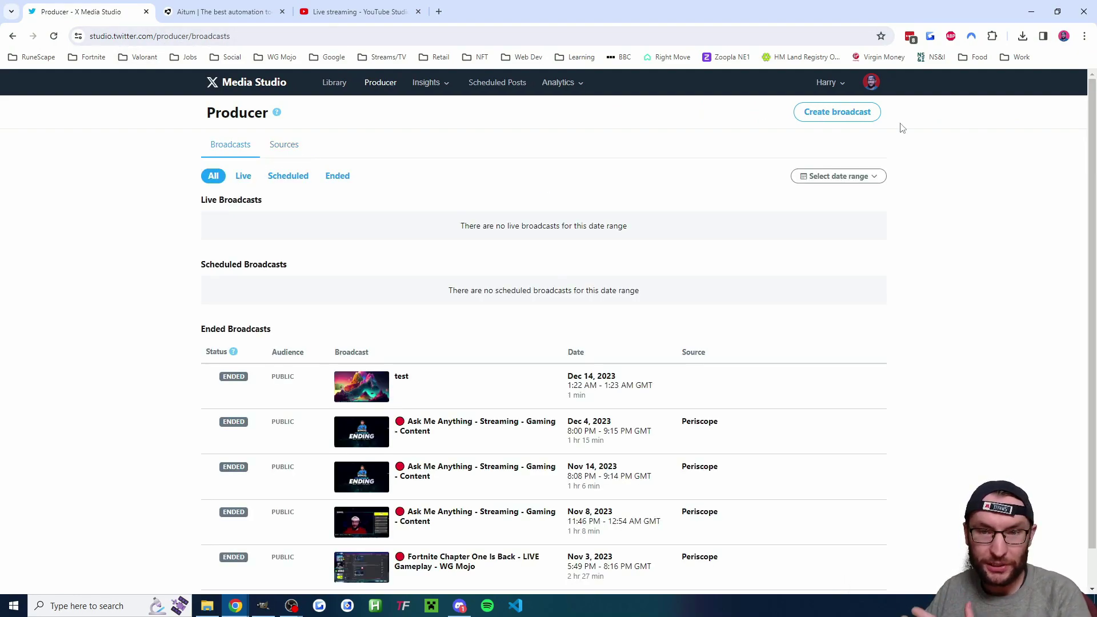
{"action": "left_click", "coordinate": [846, 118]}
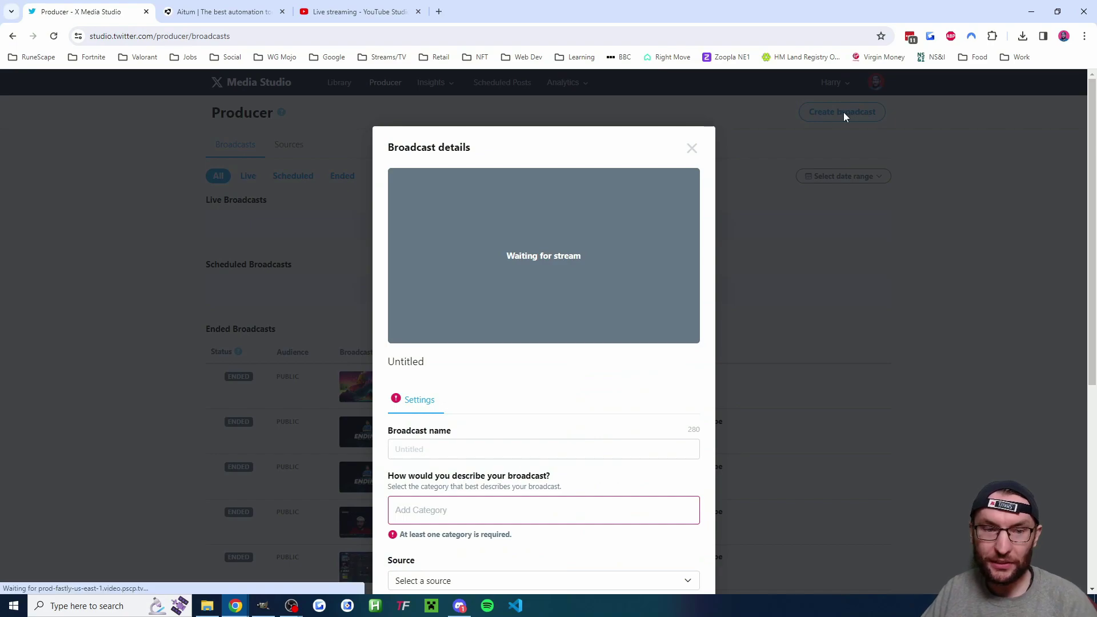
Name the broadcast 'test', with Technology category and OBS Stream Key as source.
{"action": "left_click", "coordinate": [457, 446]}
{"action": "type", "text": "test"}
{"action": "scroll", "coordinate": [486, 314], "scroll_direction": "down", "scroll_amount": 5}
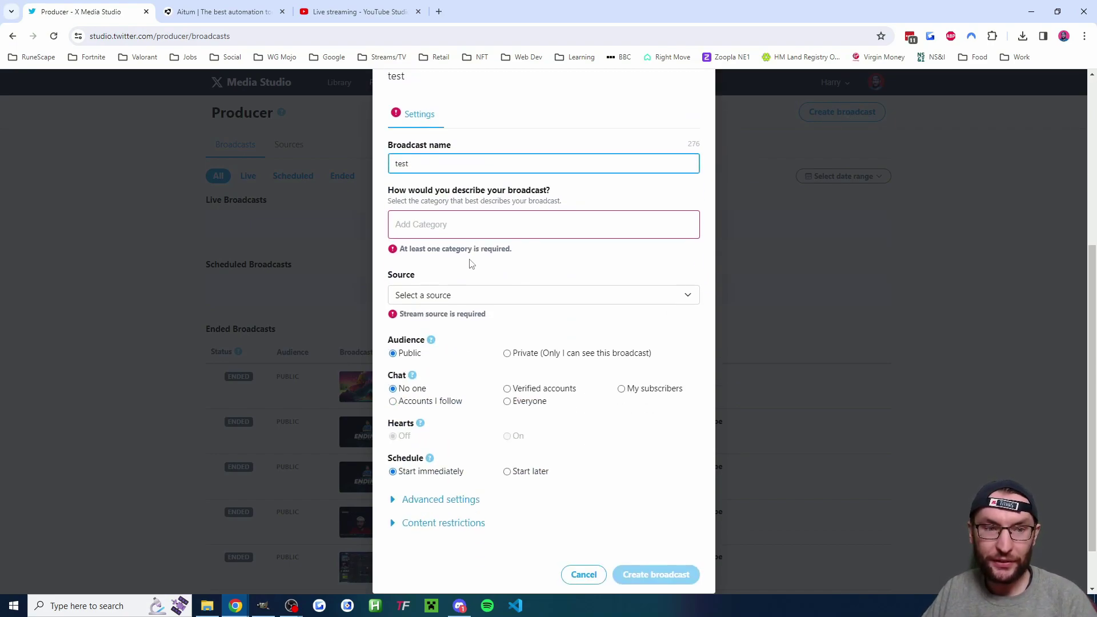
{"action": "left_click", "coordinate": [513, 222]}
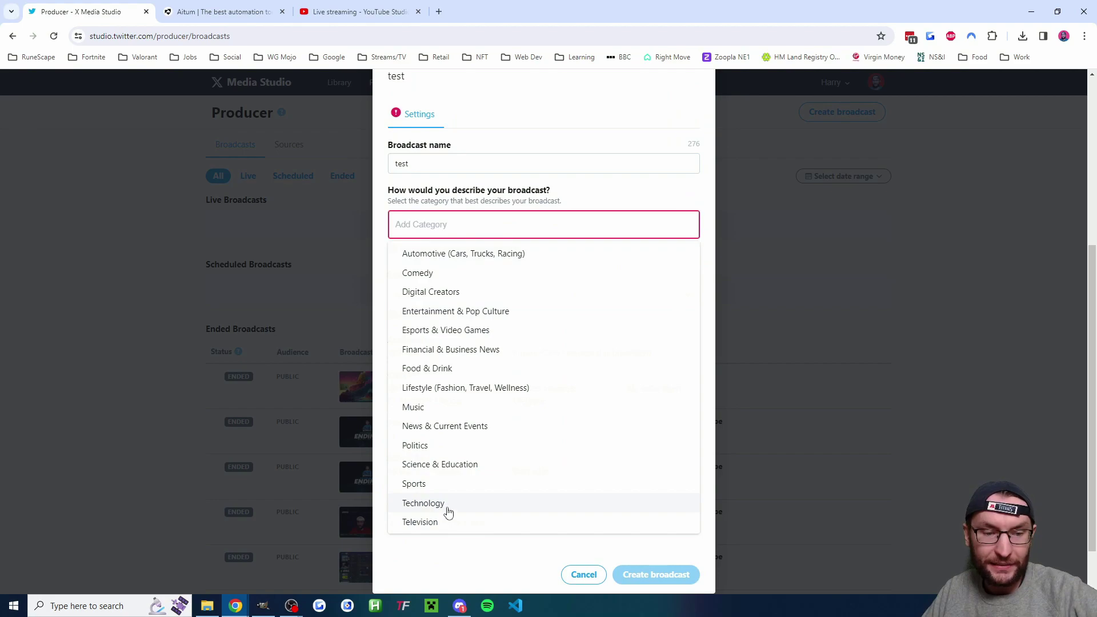
{"action": "left_click", "coordinate": [448, 504]}
{"action": "left_click", "coordinate": [449, 276]}
{"action": "left_click", "coordinate": [446, 310]}
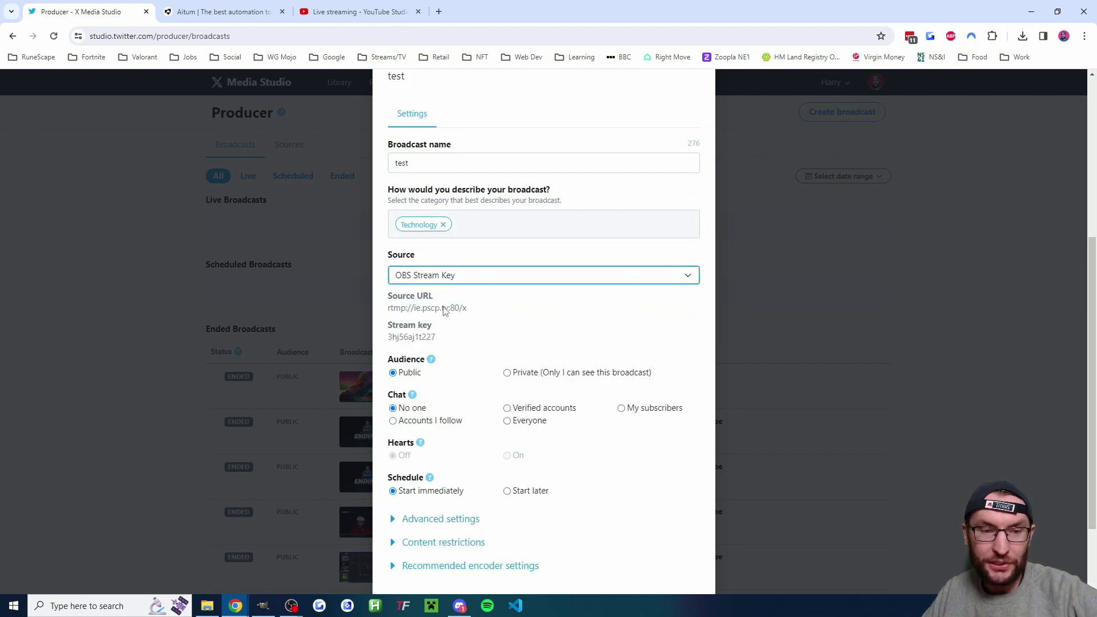
{"action": "scroll", "coordinate": [480, 263], "scroll_direction": "down", "scroll_amount": 2}
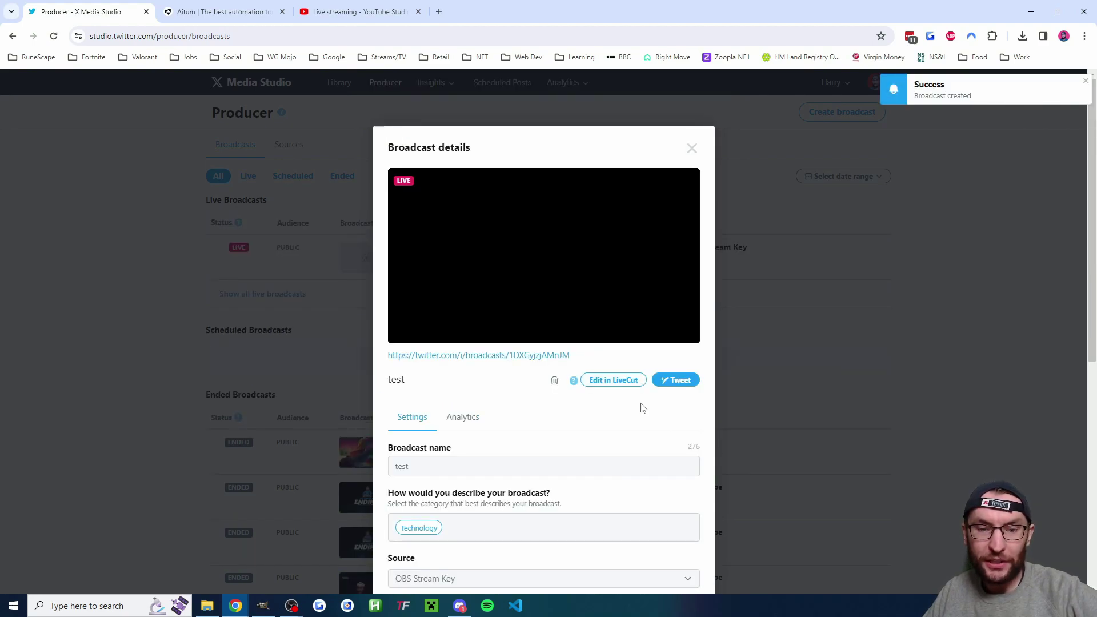
Post a tweet reading 'Test' that shares the live test broadcast.
{"action": "scroll", "coordinate": [670, 296], "scroll_direction": "down", "scroll_amount": 2}
{"action": "scroll", "coordinate": [680, 325], "scroll_direction": "up", "scroll_amount": 1}
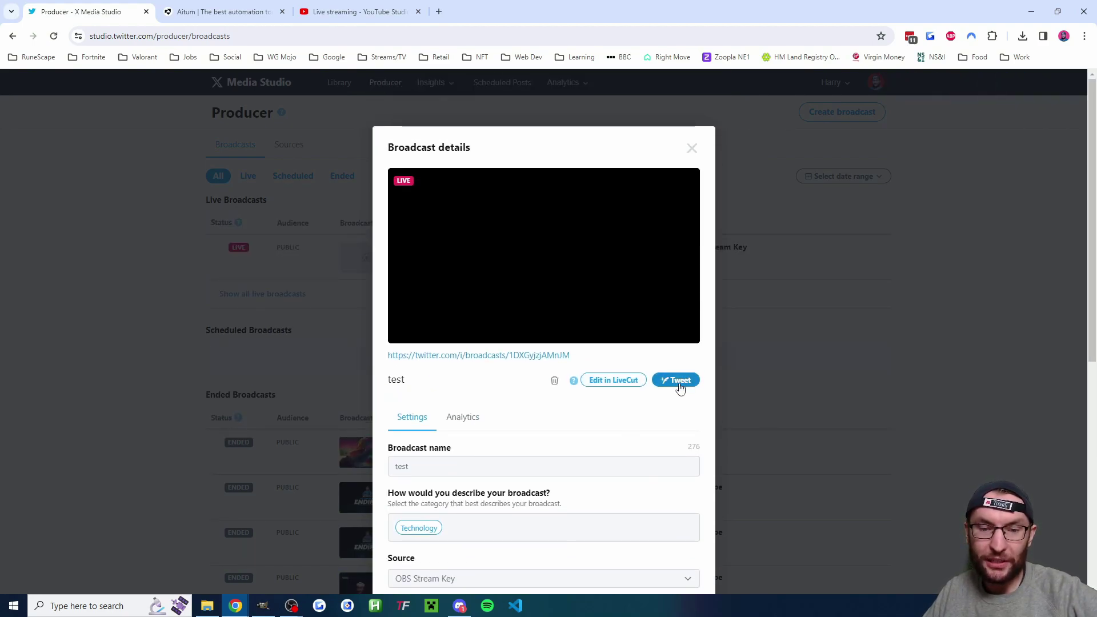
{"action": "left_click", "coordinate": [679, 383]}
{"action": "left_click", "coordinate": [506, 186]}
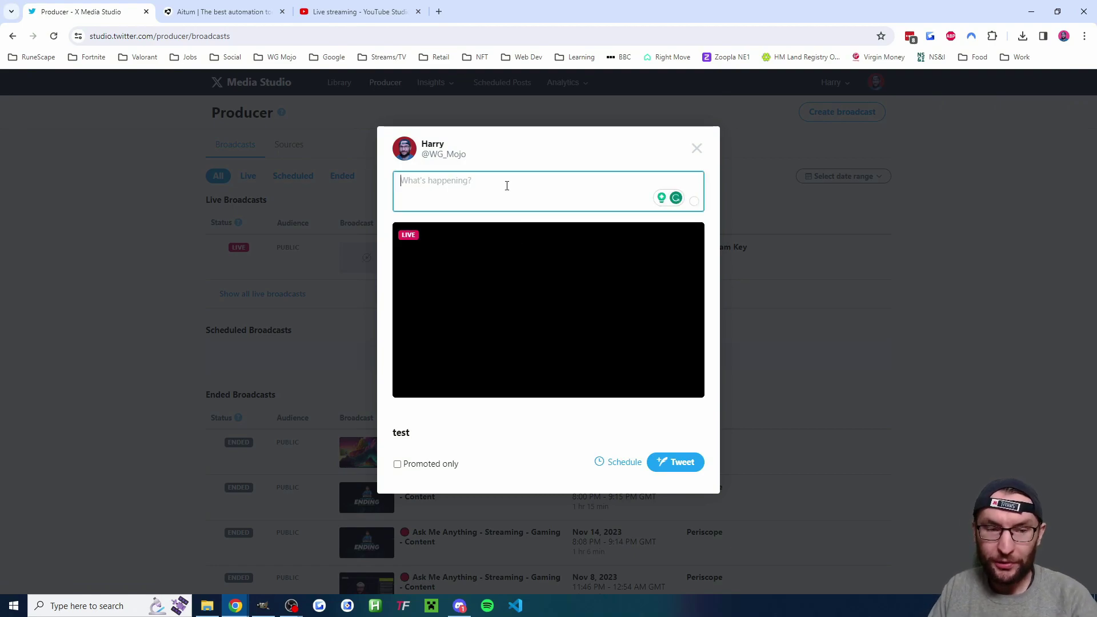
{"action": "type", "text": "Test"}
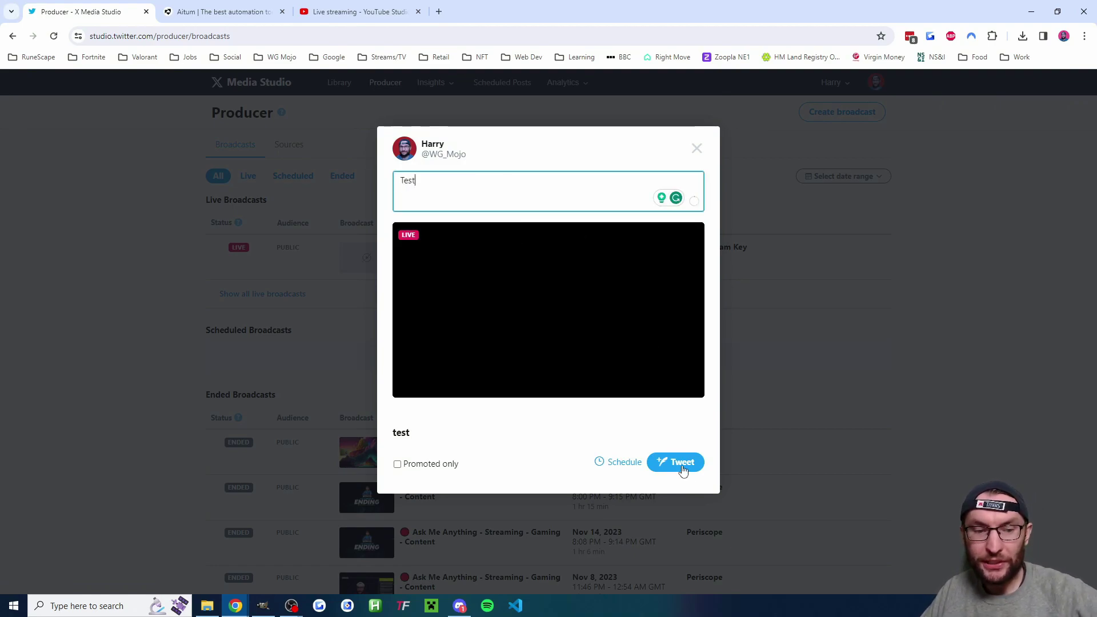
{"action": "left_click", "coordinate": [683, 464]}
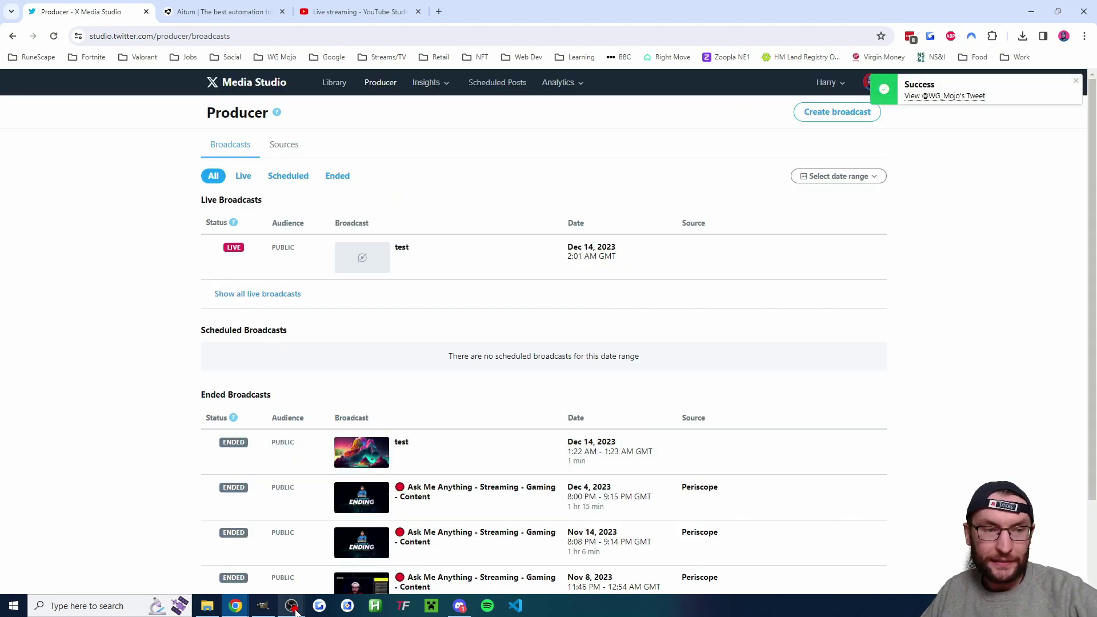
Start streaming the Vertical canvas in OBS and check YouTube Studio shows it live.
{"action": "mouse_move", "coordinate": [295, 611]}
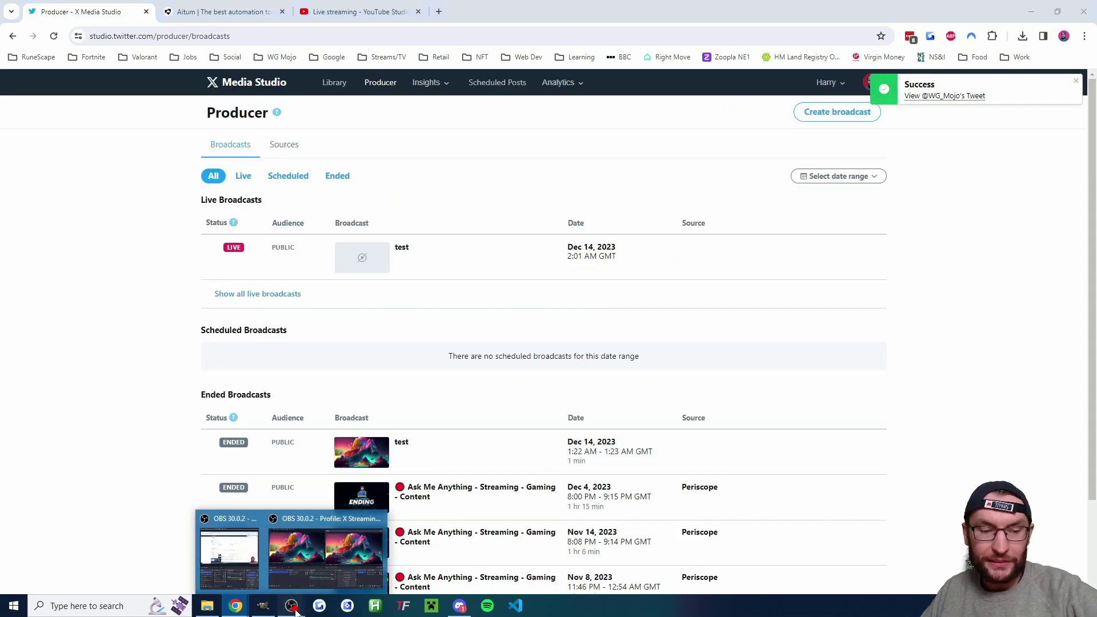
{"action": "left_click", "coordinate": [326, 552]}
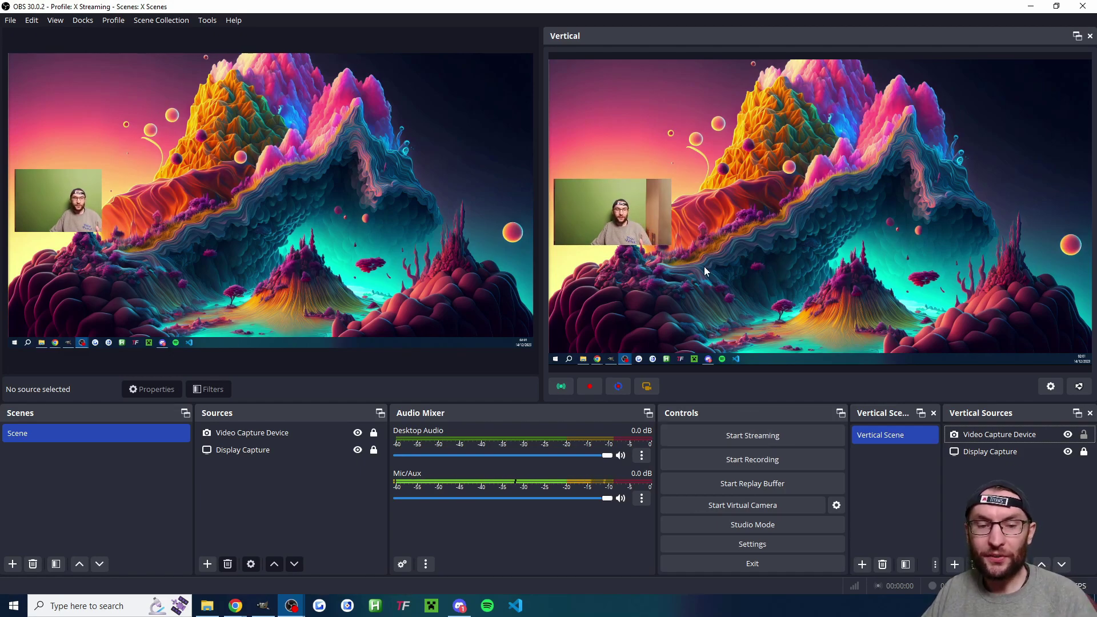
{"action": "left_click", "coordinate": [562, 388]}
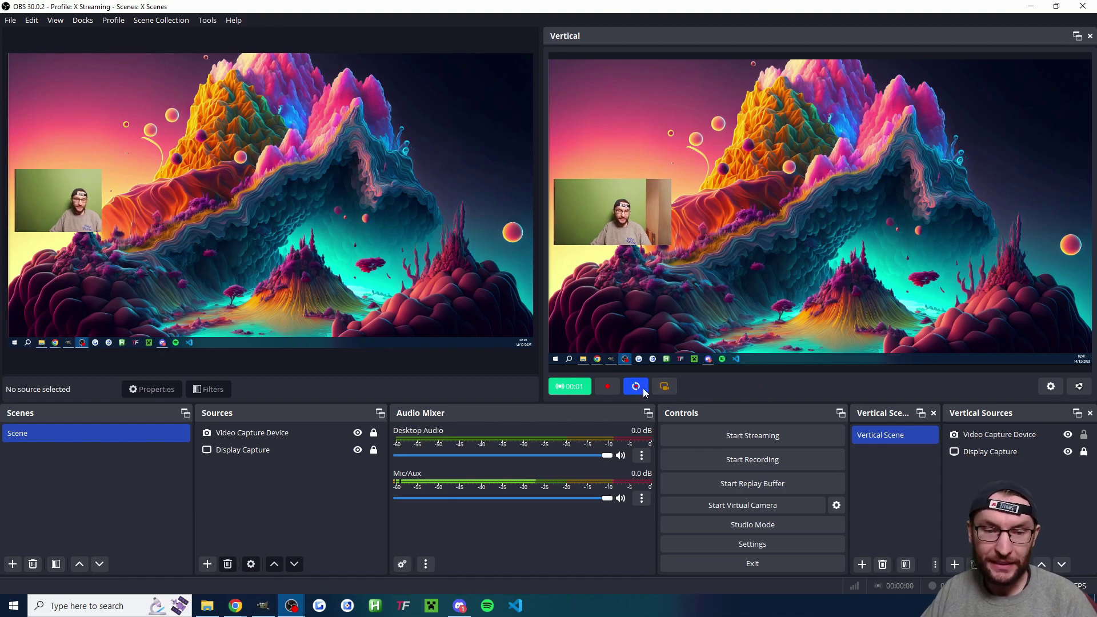
{"action": "mouse_move", "coordinate": [235, 606]}
{"action": "left_click", "coordinate": [269, 536]}
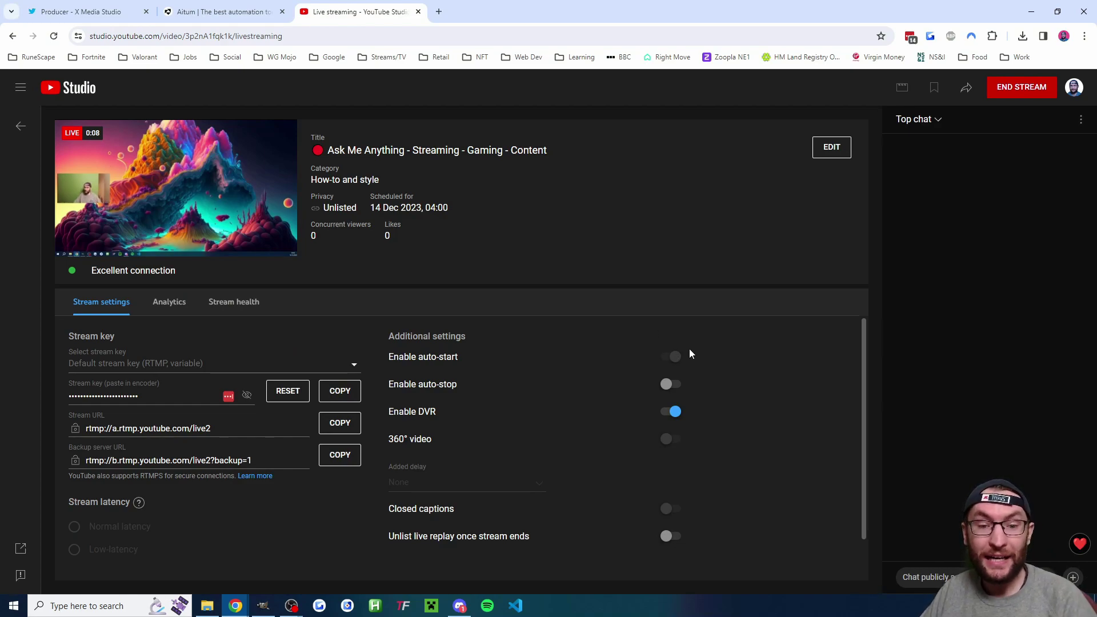
{"action": "mouse_move", "coordinate": [388, 335]}
{"action": "left_mouse_down"}
{"action": "mouse_move", "coordinate": [698, 380]}
{"action": "mouse_move", "coordinate": [385, 350]}
{"action": "left_mouse_up"}
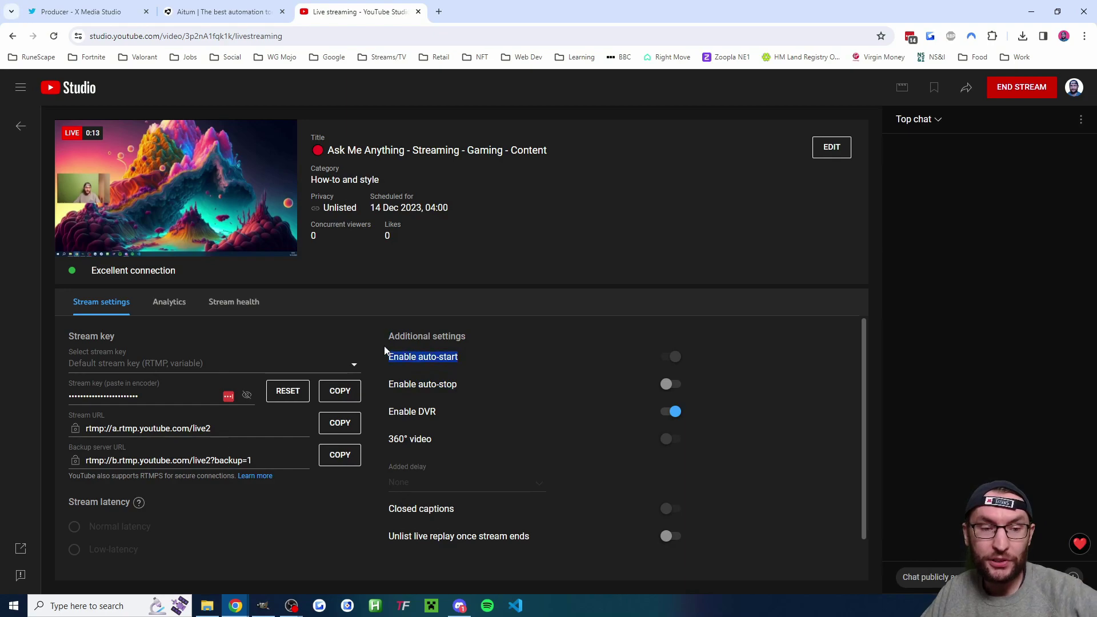
{"action": "left_click", "coordinate": [392, 359]}
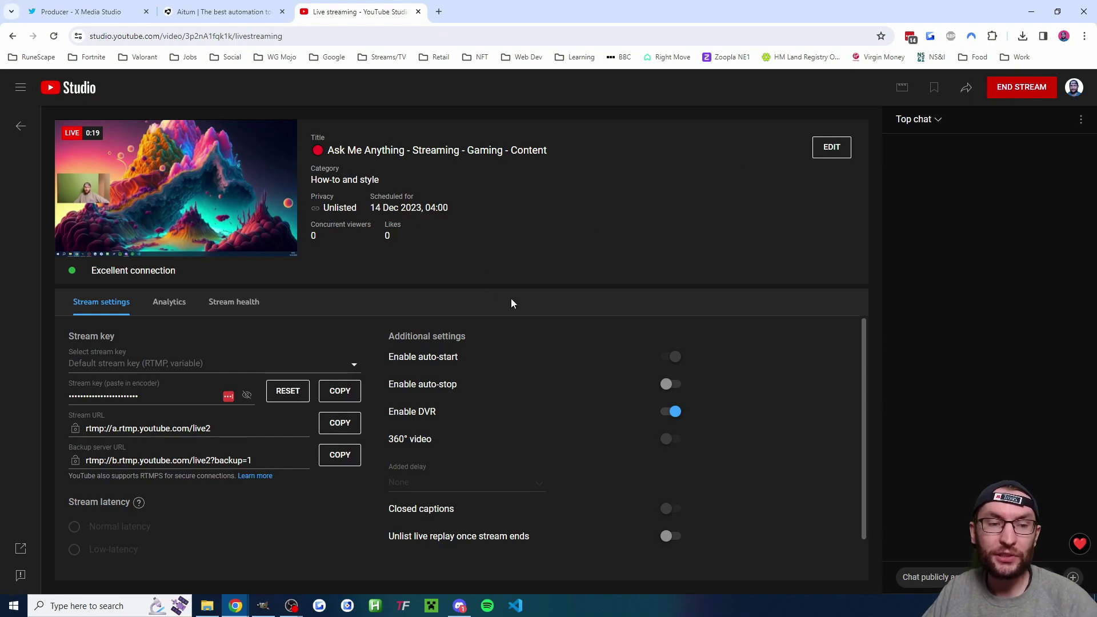
{"action": "left_click", "coordinate": [472, 358]}
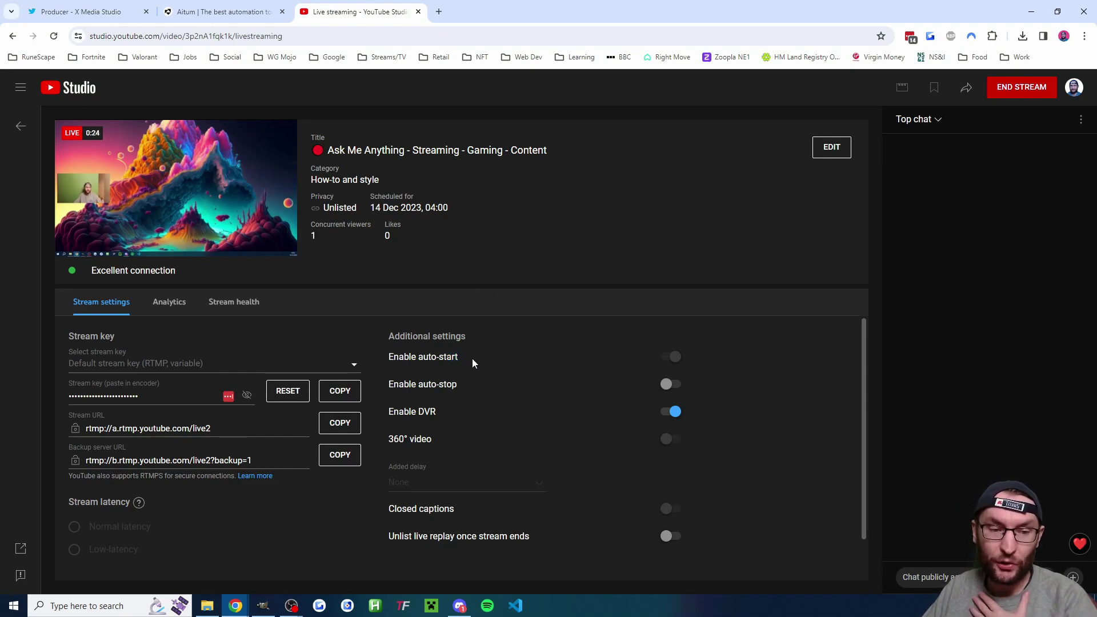